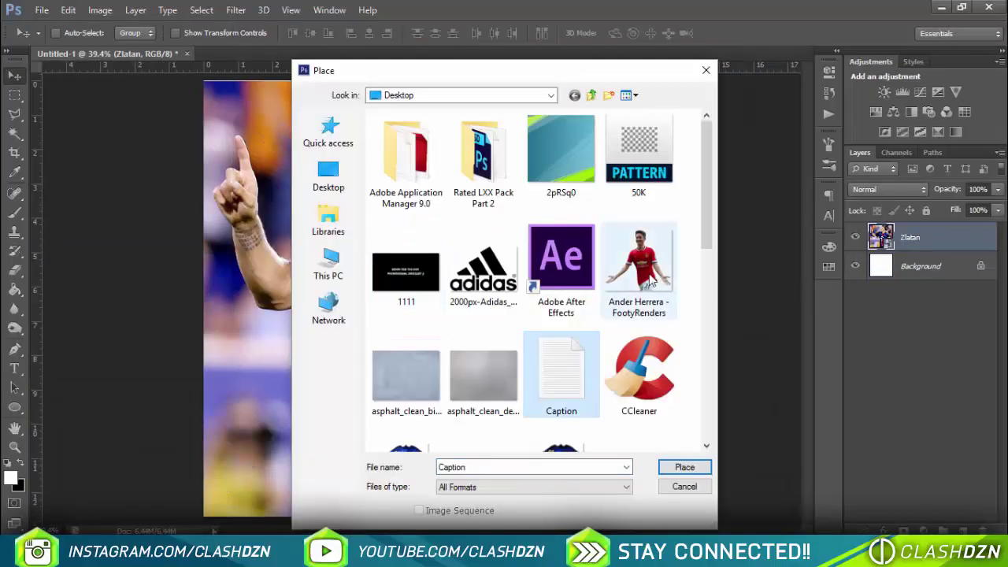
Place the Ander Herrera render from the Desktop as an embedded layer below the Zlatan photo
{"action": "double_click", "coordinate": [651, 279]}
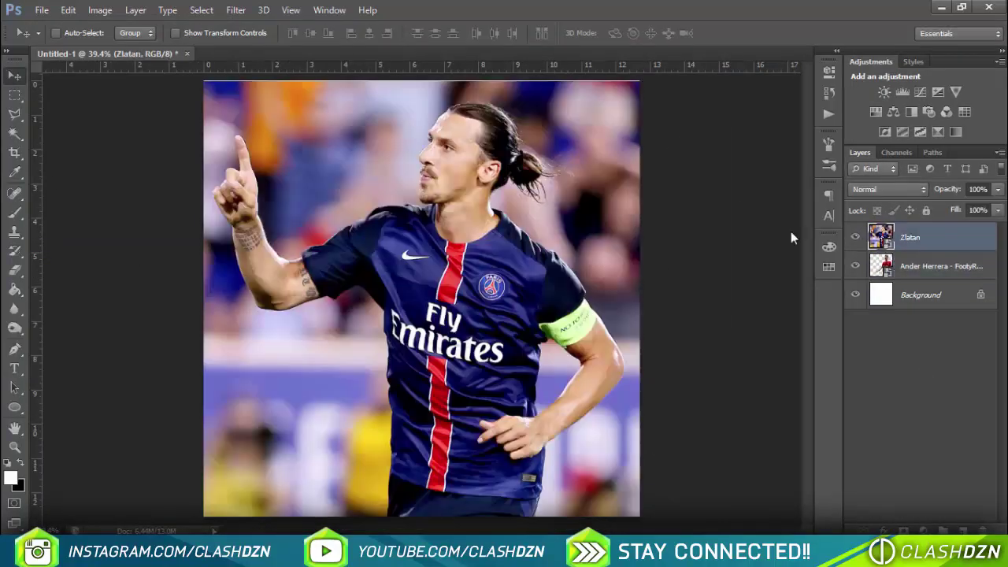
{"action": "left_click", "coordinate": [14, 114]}
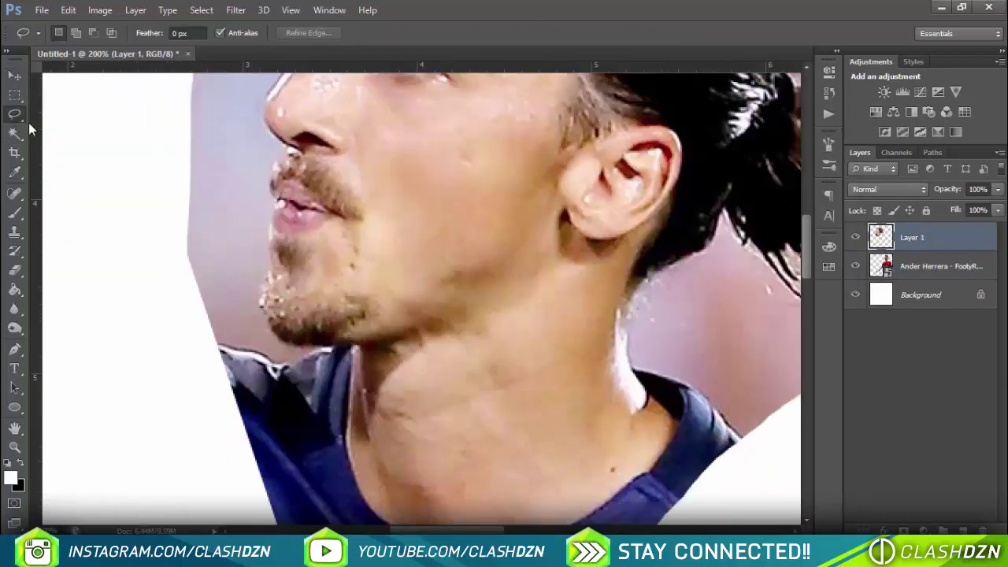
Trace a Polygonal Lasso selection around Zlatan's head, from neck to brow
{"action": "key", "text": "shift+l"}
{"action": "left_click", "coordinate": [319, 413]}
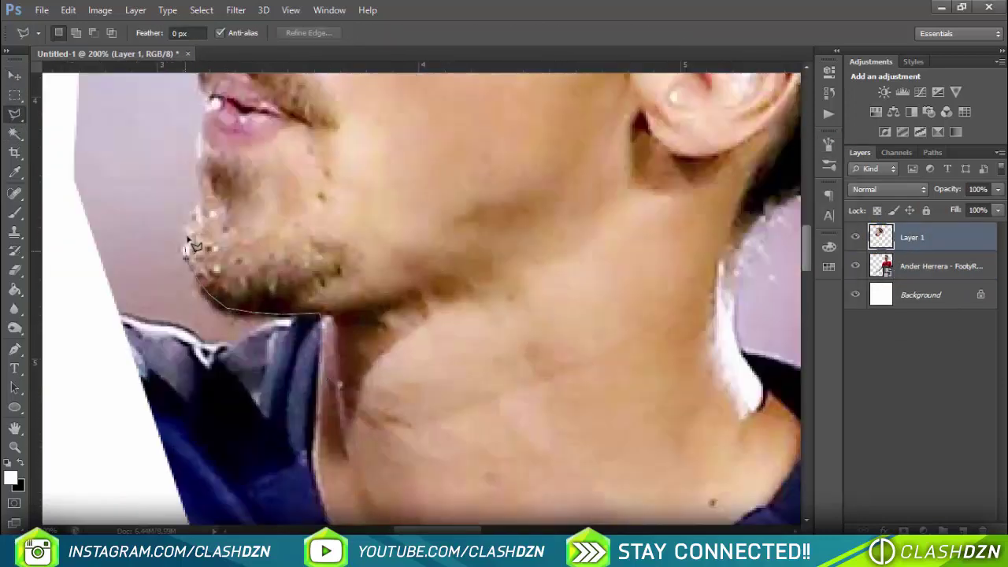
{"action": "scroll", "coordinate": [196, 246], "scroll_direction": "up", "scroll_amount": 3}
{"action": "scroll", "coordinate": [197, 168], "scroll_direction": "up", "scroll_amount": 2}
{"action": "scroll", "coordinate": [198, 168], "scroll_direction": "up", "scroll_amount": 3}
{"action": "left_click", "coordinate": [271, 264]}
{"action": "scroll", "coordinate": [315, 196], "scroll_direction": "up", "scroll_amount": 3}
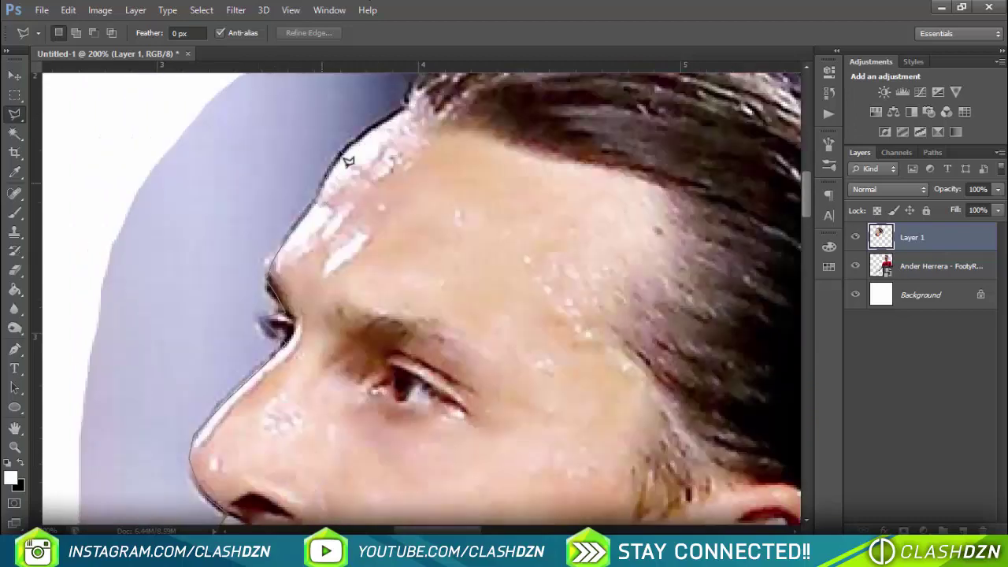
{"action": "scroll", "coordinate": [347, 159], "scroll_direction": "up", "scroll_amount": 1}
{"action": "scroll", "coordinate": [472, 236], "scroll_direction": "right", "scroll_amount": 3}
{"action": "scroll", "coordinate": [512, 276], "scroll_direction": "right", "scroll_amount": 3}
{"action": "scroll", "coordinate": [551, 299], "scroll_direction": "down", "scroll_amount": 2}
{"action": "scroll", "coordinate": [596, 325], "scroll_direction": "right", "scroll_amount": 3}
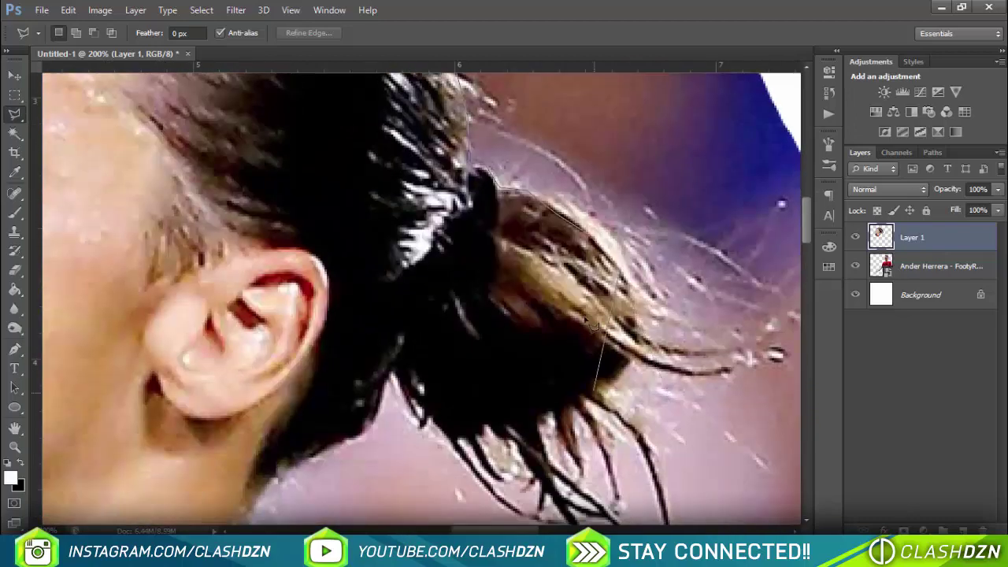
{"action": "scroll", "coordinate": [252, 513], "scroll_direction": "down", "scroll_amount": 3}
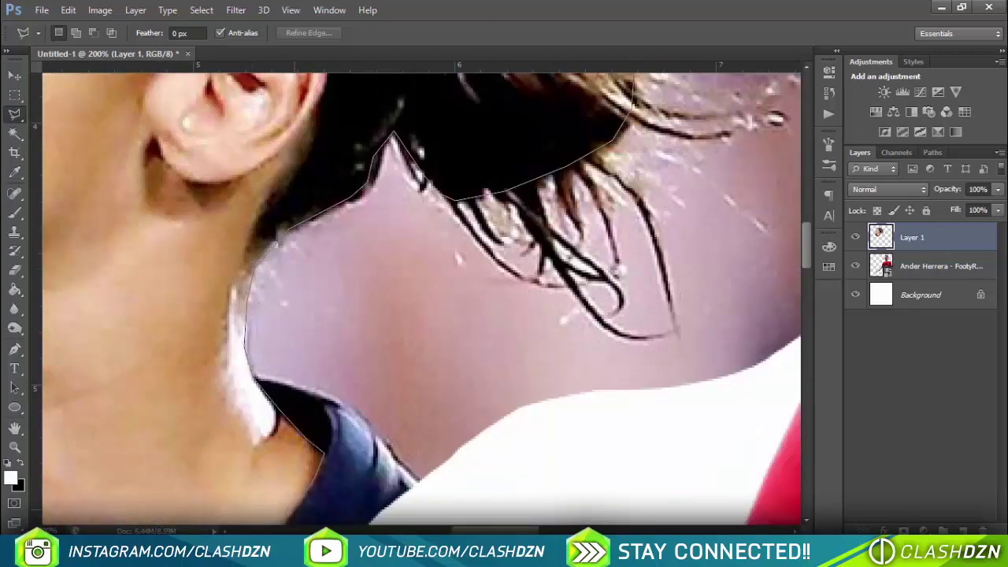
{"action": "scroll", "coordinate": [229, 441], "scroll_direction": "down", "scroll_amount": 2}
{"action": "scroll", "coordinate": [226, 434], "scroll_direction": "left", "scroll_amount": 4}
{"action": "key", "text": "Return"}
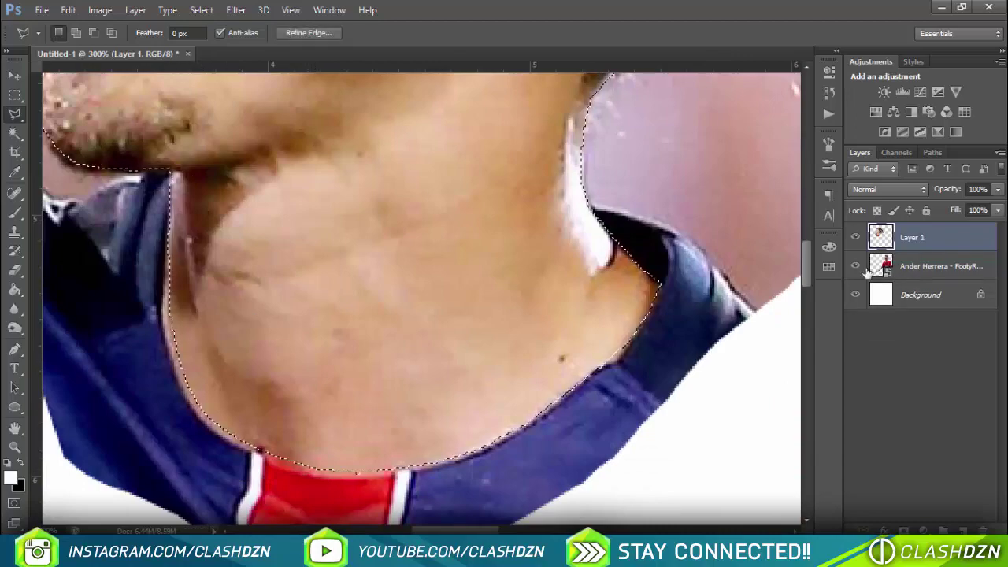
Refine the head selection's edges and scale the cut-out head to about 95.7%
{"action": "key", "text": "ctrl+minus"}
{"action": "key", "text": "ctrl+alt+r"}
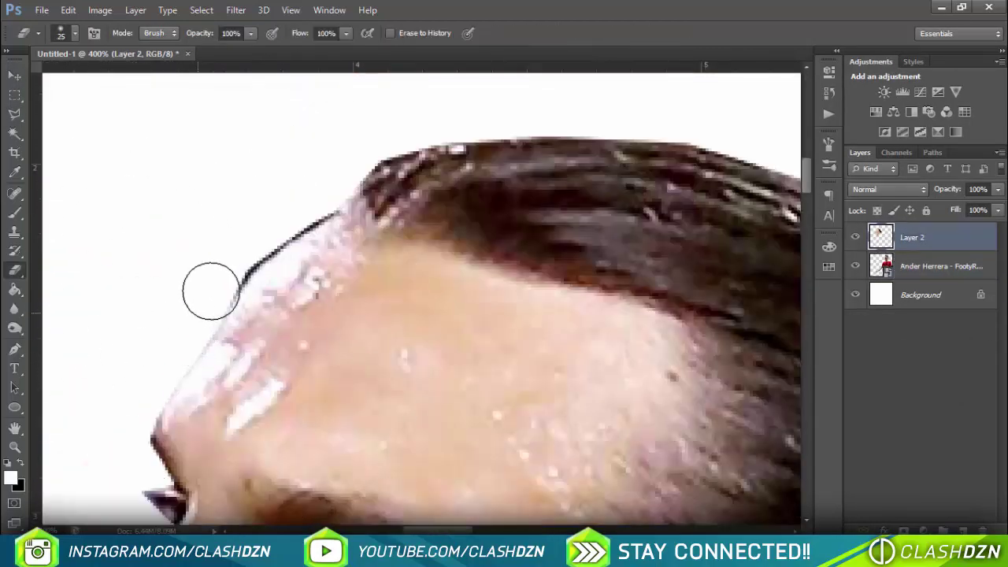
{"action": "key", "text": "ctrl+t"}
{"action": "key", "text": "ctrl+0"}
{"action": "left_click_drag", "start_coordinate": [591, 108], "coordinate": [590, 113]}
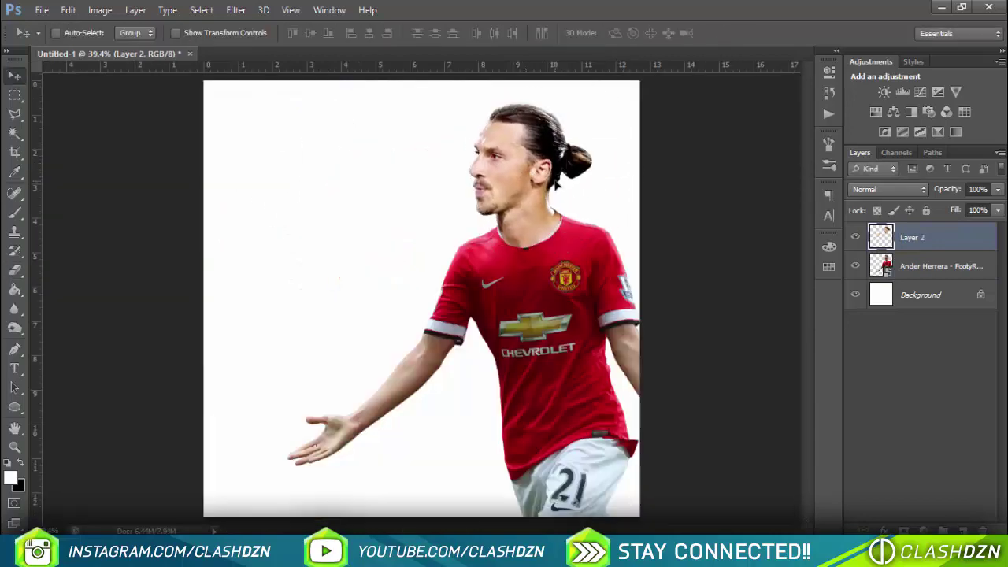
Commit the head resize and delete the excess neck overlapping the shirt collar
{"action": "key", "text": "Return"}
{"action": "key", "text": "ctrl+plus"}
{"action": "key", "text": "ctrl+plus"}
{"action": "key", "text": "ctrl+plus"}
{"action": "left_click", "coordinate": [855, 237]}
{"action": "key", "text": "l"}
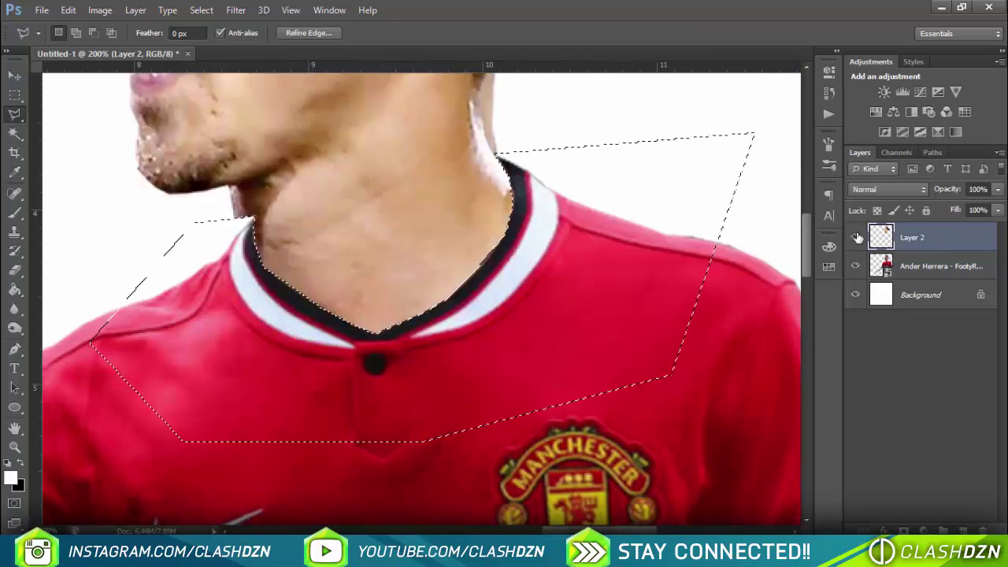
{"action": "key", "text": "Delete"}
{"action": "key", "text": "ctrl+d"}
{"action": "key", "text": "ctrl+0"}
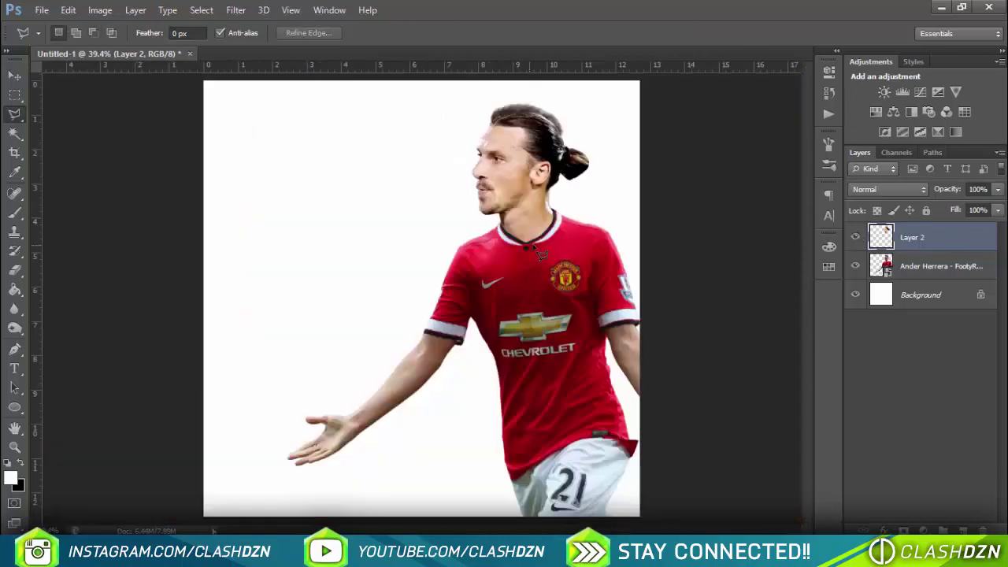
Erase the head's edges, then try a merged copy and grouping and undo both
{"action": "key", "text": "alt+bracketleft"}
{"action": "key", "text": "e"}
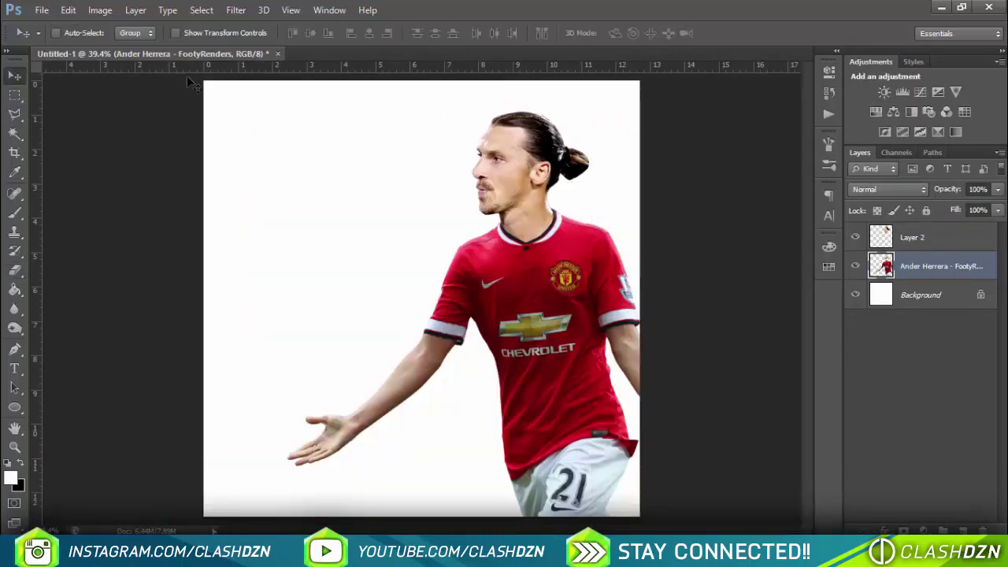
{"action": "key", "text": "alt+bracketleft"}
{"action": "key", "text": "ctrl+plus"}
{"action": "key", "text": "ctrl+plus"}
{"action": "key", "text": "ctrl+plus"}
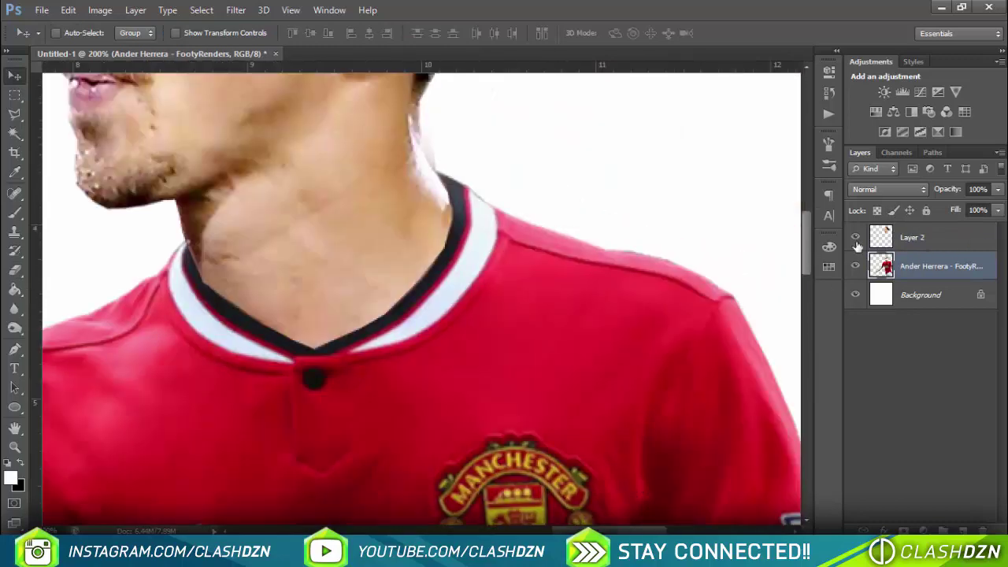
{"action": "key", "text": "ctrl+j"}
{"action": "key", "text": "ctrl+e"}
{"action": "key", "text": "ctrl+g"}
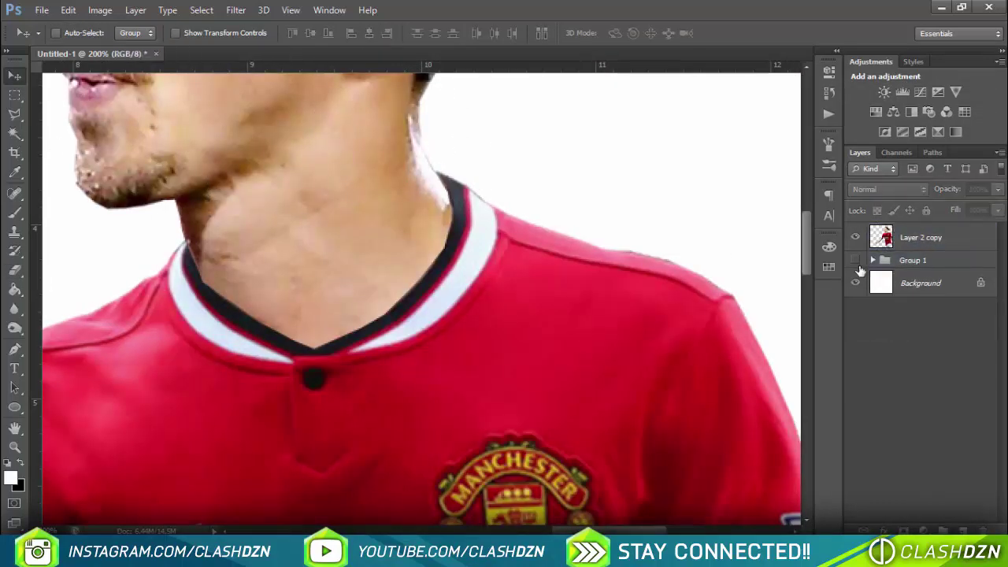
{"action": "key", "text": "ctrl+0"}
{"action": "key", "text": "ctrl+alt+z"}
{"action": "key", "text": "ctrl+shift+alt+n"}
Paint a black neck shadow on a new layer with a soft brush
{"action": "key", "text": "ctrl+plus"}
{"action": "key", "text": "ctrl+plus"}
{"action": "key", "text": "ctrl+plus"}
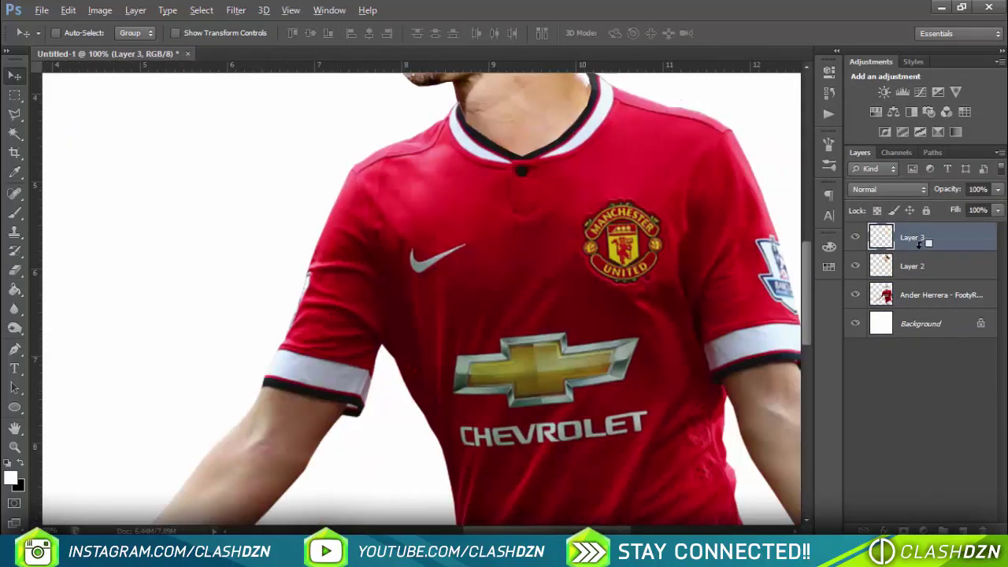
{"action": "key", "text": "b"}
{"action": "right_click", "coordinate": [231, 81]}
{"action": "key", "text": "Escape"}
{"action": "scroll", "coordinate": [569, 251], "scroll_direction": "up", "scroll_amount": 3}
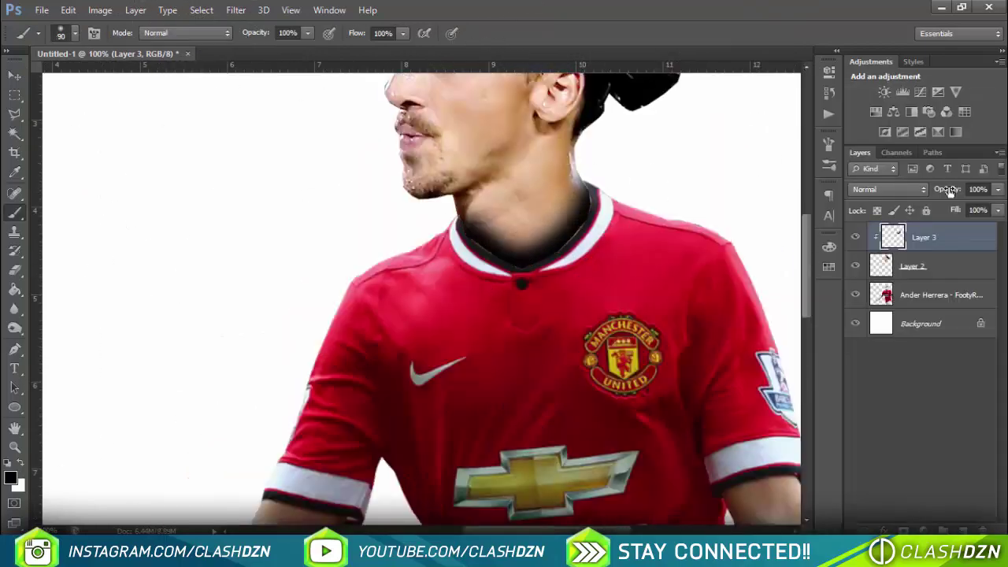
Add a clipped Curves adjustment above the shadow and stamp visible layers into a merged layer
{"action": "key", "text": "v"}
{"action": "left_click", "coordinate": [902, 92]}
{"action": "key", "text": "ctrl+0"}
{"action": "left_click", "coordinate": [805, 60]}
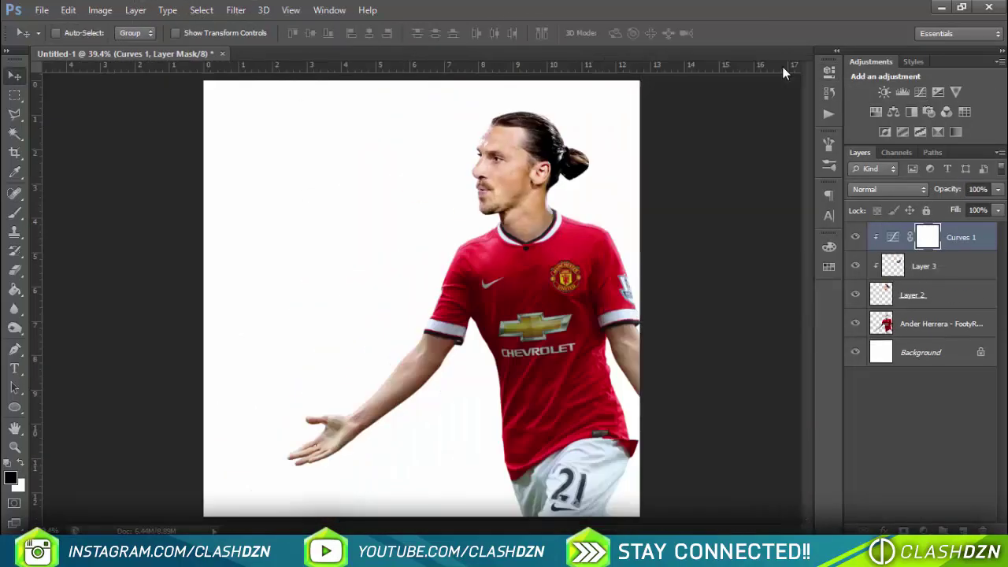
{"action": "key", "text": "ctrl+shift+alt+e"}
{"action": "double_click", "coordinate": [926, 237]}
Name the merged layer Zlatan and group the original layers beneath it
{"action": "type", "text": "latan"}
{"action": "key", "text": "Return"}
{"action": "key", "text": "ctrl+g"}
{"action": "key", "text": "w"}
Sample the shirt's red and fill a new background layer with it
{"action": "key", "text": "i"}
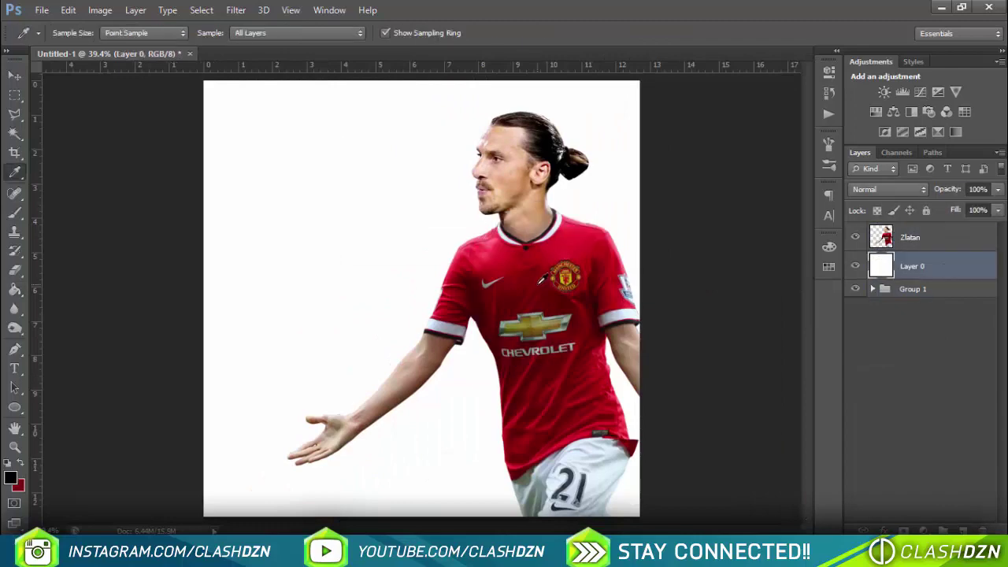
{"action": "left_click", "coordinate": [358, 189]}
{"action": "key", "text": "g"}
{"action": "left_click", "coordinate": [339, 218]}
Paint dark cloudy strokes with a 1400–1700 px brush and lower the texture to 35% opacity
{"action": "key", "text": "v"}
{"action": "key", "text": "ctrl+shift+alt+n"}
{"action": "key", "text": "b"}
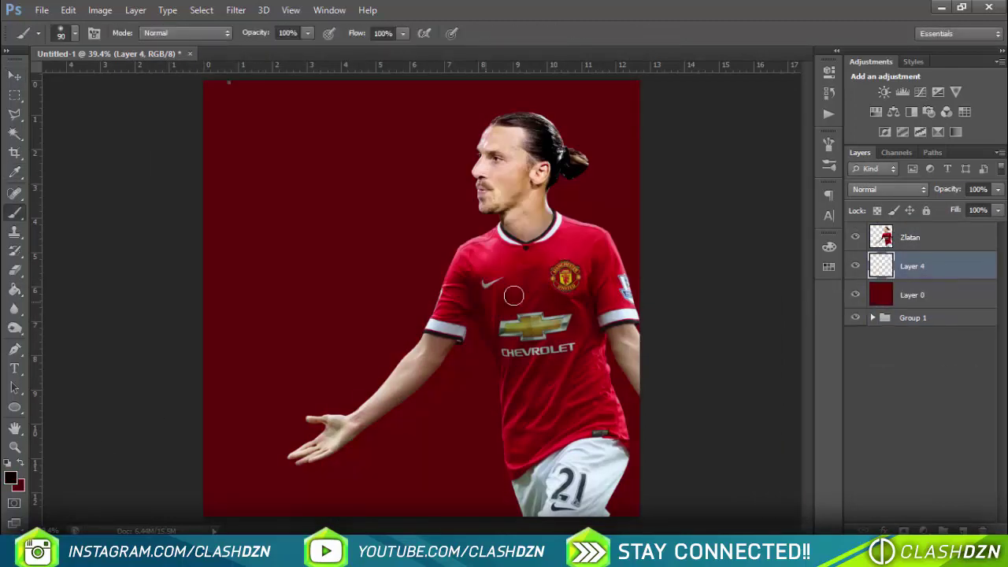
{"action": "right_click", "coordinate": [232, 87]}
{"action": "key", "text": "F5"}
{"action": "left_click", "coordinate": [593, 175]}
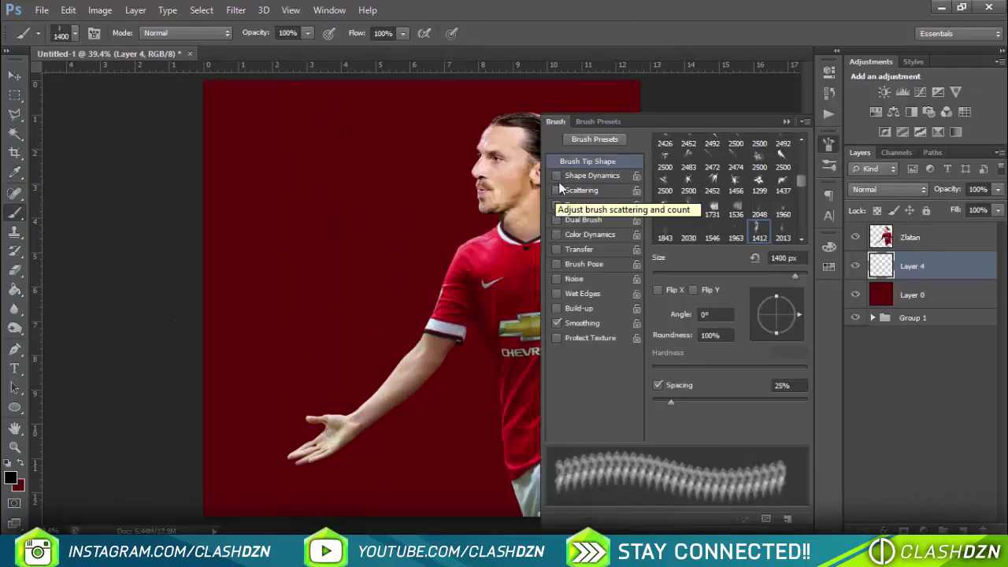
{"action": "key", "text": "F5"}
{"action": "mouse_move", "coordinate": [517, 383]}
{"action": "left_mouse_down"}
{"action": "mouse_move", "coordinate": [225, 270]}
{"action": "mouse_move", "coordinate": [590, 141]}
{"action": "left_mouse_up"}
{"action": "key", "text": "bracketright"}
{"action": "key", "text": "bracketright"}
{"action": "key", "text": "bracketright"}
{"action": "left_click", "coordinate": [14, 75]}
{"action": "left_click_drag", "start_coordinate": [998, 189], "coordinate": [950, 207]}
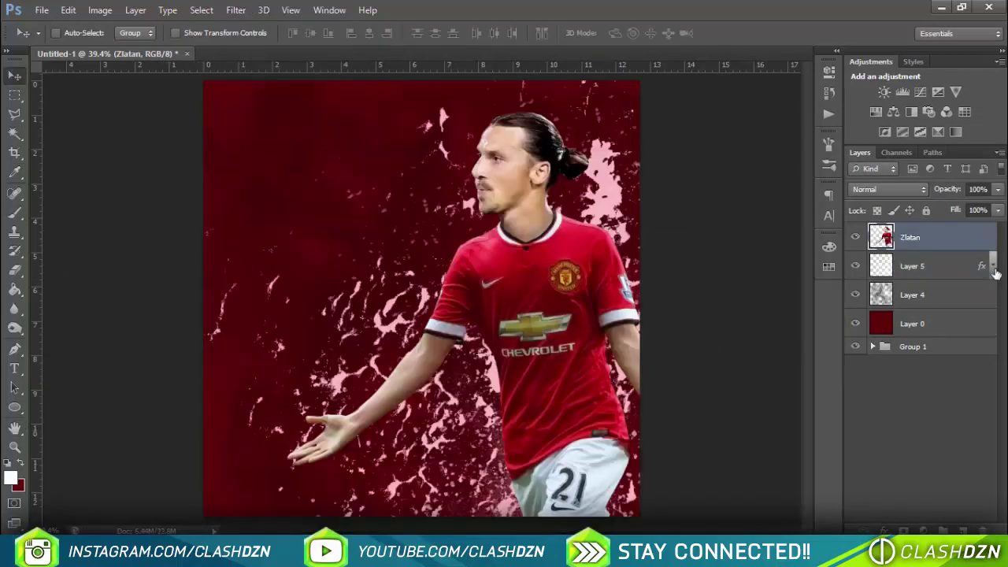
Apply Accented Edges with edge brightness 22 to the Zlatan layer, then duplicate it
{"action": "left_click", "coordinate": [235, 10]}
{"action": "left_click", "coordinate": [236, 9]}
{"action": "left_click", "coordinate": [260, 57]}
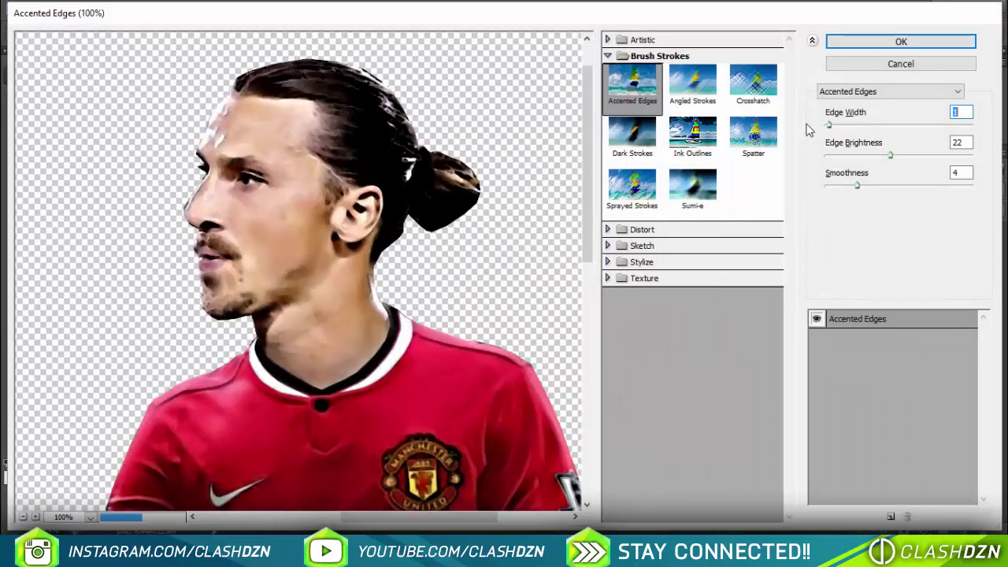
{"action": "left_click_drag", "start_coordinate": [893, 155], "coordinate": [879, 156]}
{"action": "left_click", "coordinate": [893, 42]}
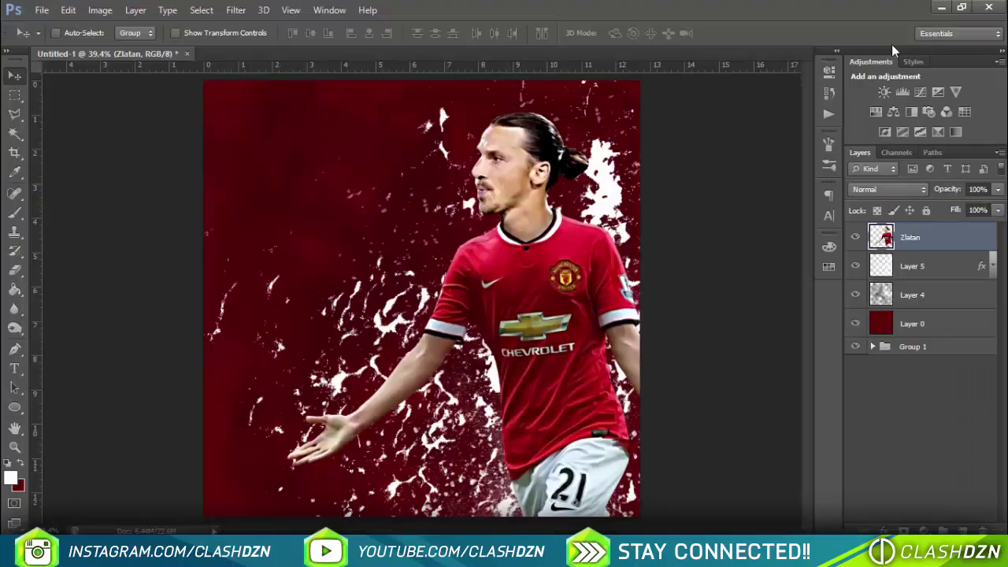
{"action": "key", "text": "ctrl+j"}
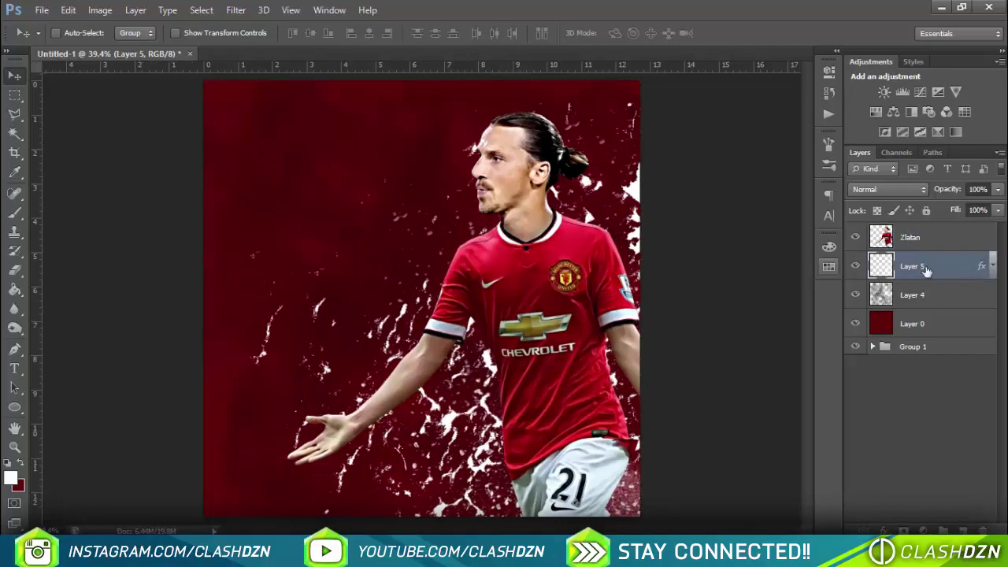
Add a new layer above the splatters and bring up the brush choices
{"action": "key", "text": "ctrl+shift+alt+n"}
{"action": "key", "text": "b"}
{"action": "right_click", "coordinate": [228, 83]}
Stamp white splatters beside Zlatan and around his arm with a 1300 px splatter brush
{"action": "key", "text": "Return"}
{"action": "left_click", "coordinate": [675, 293]}
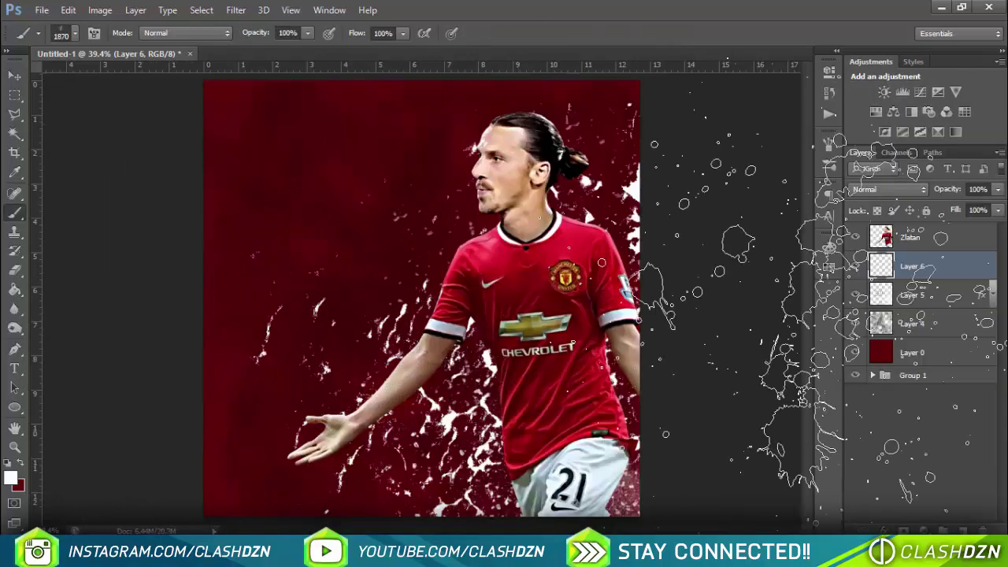
{"action": "key", "text": "ctrl+shift+alt+n"}
{"action": "right_click", "coordinate": [551, 362]}
{"action": "left_click", "coordinate": [403, 501]}
{"action": "key", "text": "Return"}
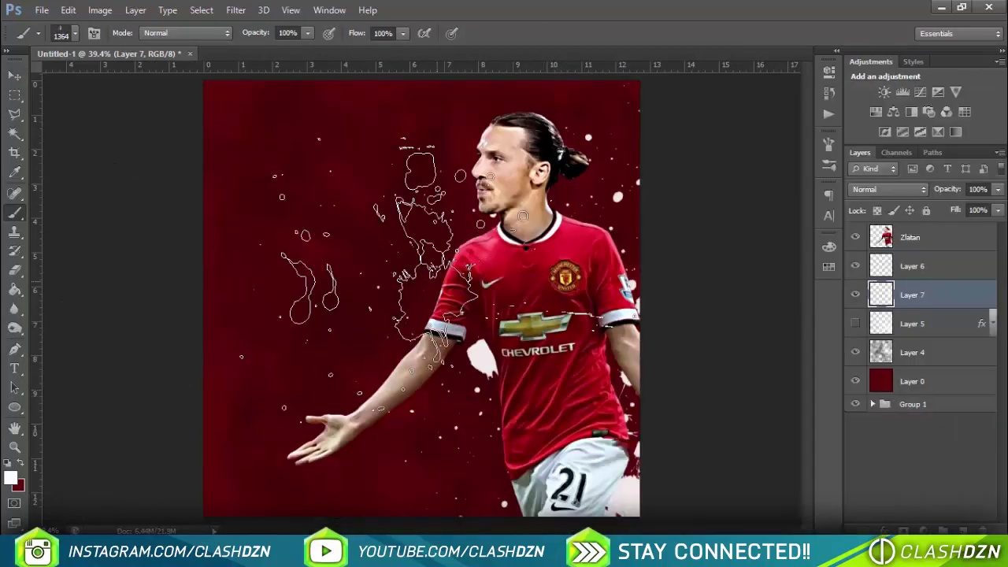
{"action": "key", "text": "F5"}
{"action": "key", "text": "F5"}
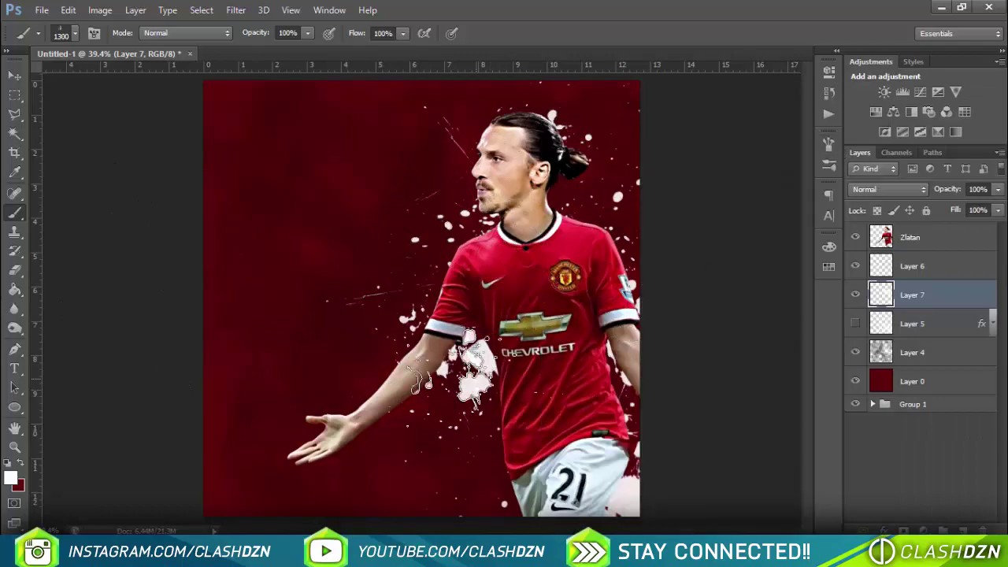
{"action": "key", "text": "F5"}
{"action": "key", "text": "F5"}
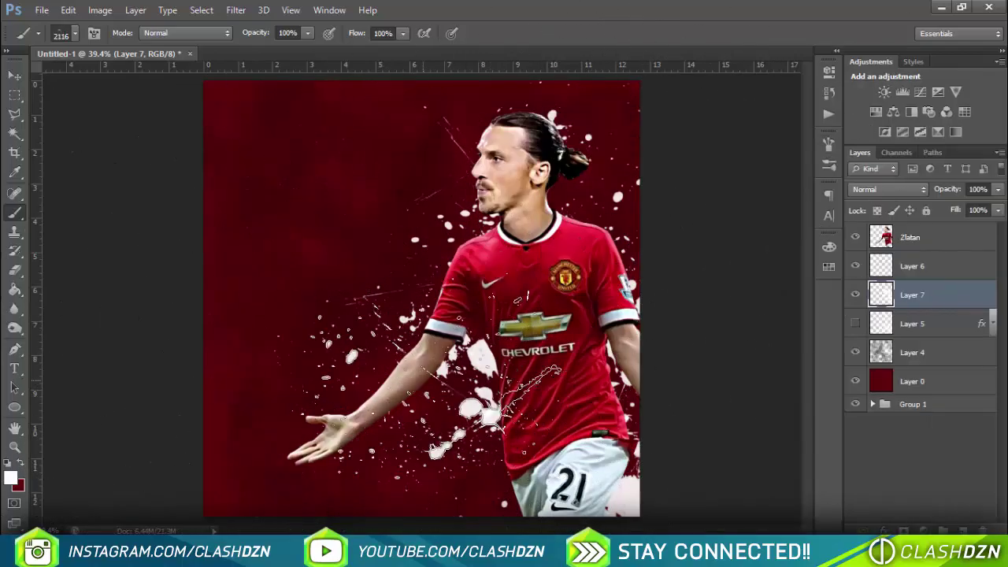
{"action": "left_click", "coordinate": [417, 315]}
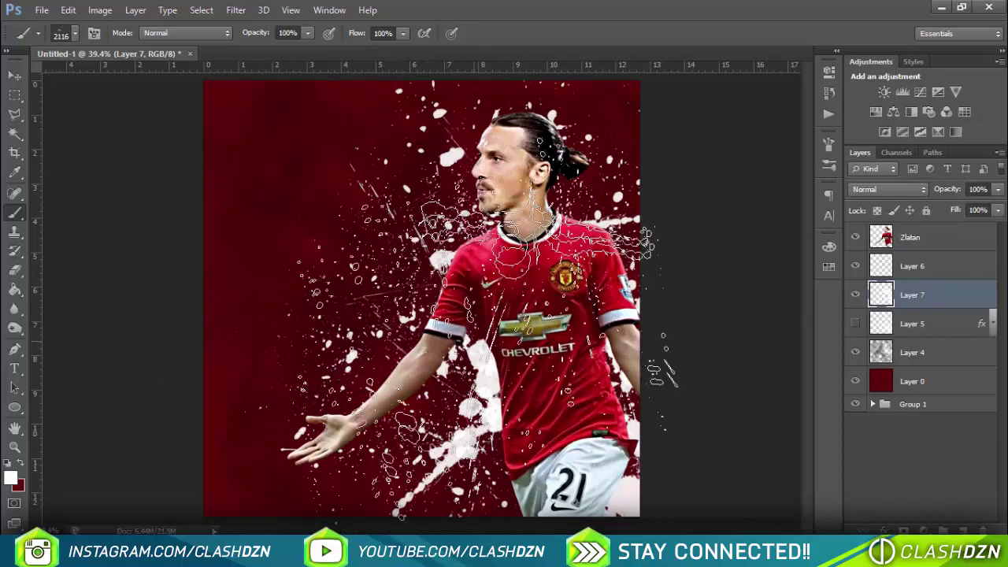
Select Layer 6 from the canvas layer menu and reload the brush tips
{"action": "right_click", "coordinate": [483, 260]}
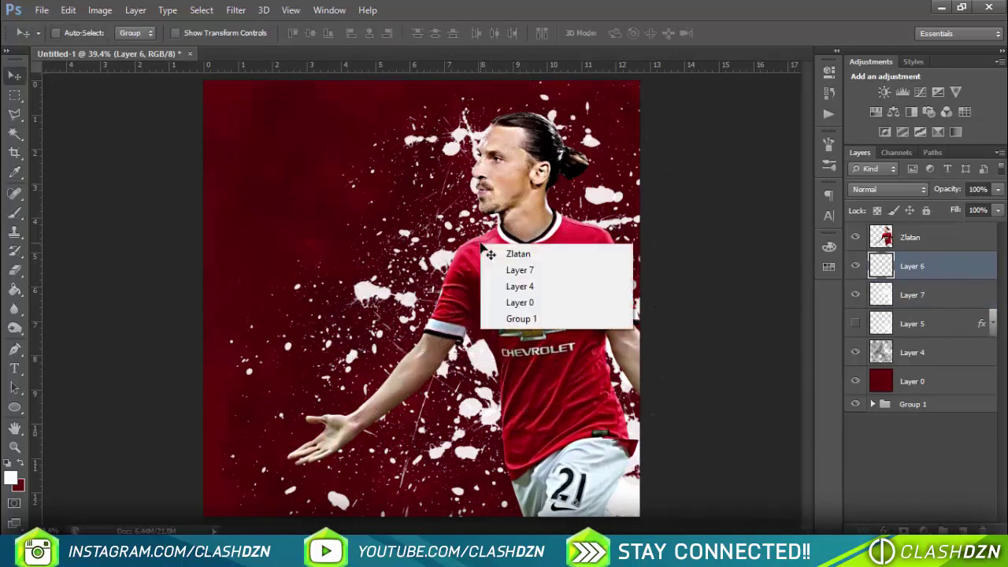
{"action": "left_click", "coordinate": [529, 286]}
{"action": "key", "text": "b"}
{"action": "right_click", "coordinate": [228, 82]}
{"action": "key", "text": "Return"}
{"action": "key", "text": "F5"}
{"action": "key", "text": "F5"}
Stamp white smoke at 1500 px around the head and lower left
{"action": "key", "text": "bracketright"}
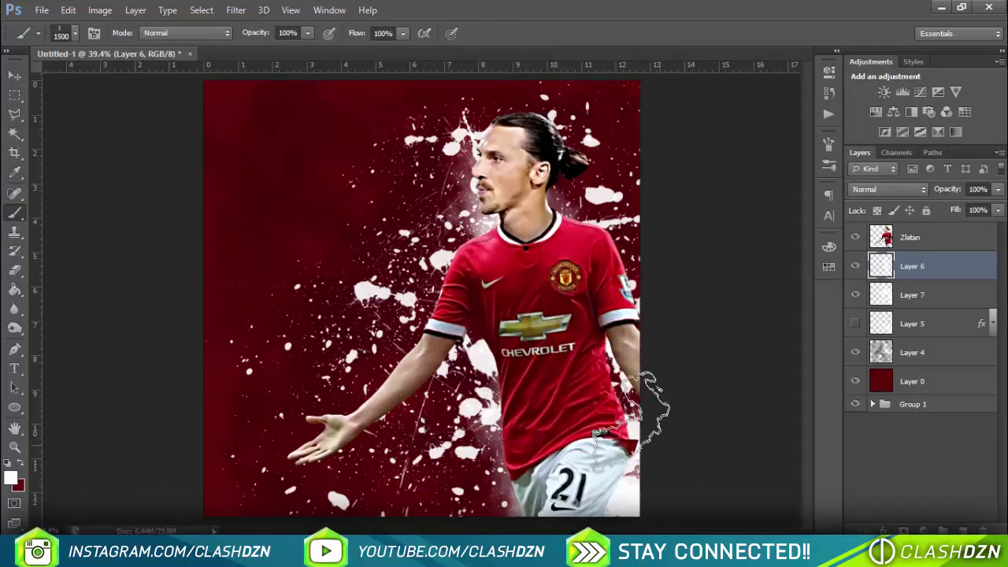
{"action": "left_click", "coordinate": [535, 236]}
{"action": "left_click", "coordinate": [331, 410]}
{"action": "left_click", "coordinate": [610, 236]}
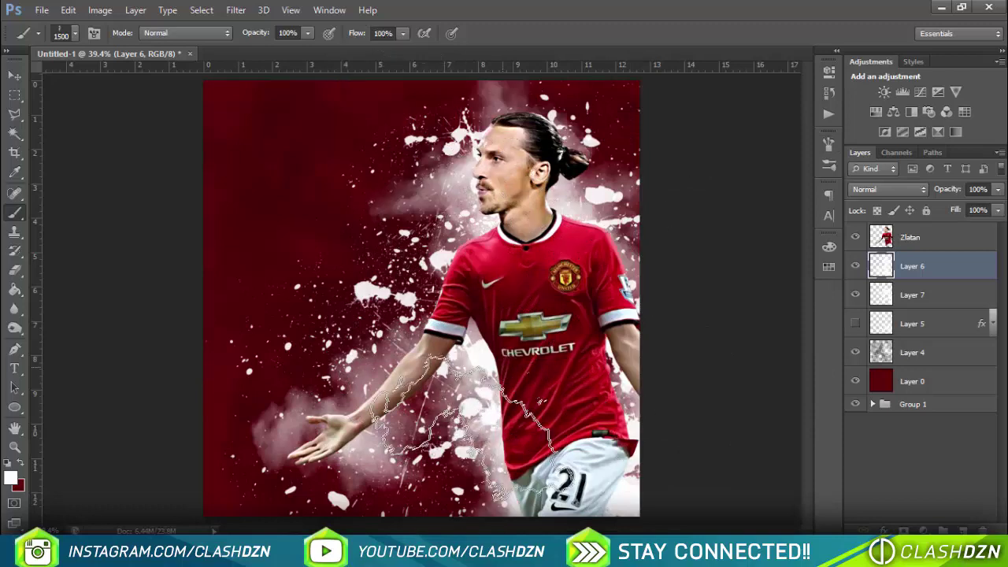
Erase excess smoke with the eraser using the large soft smoke brush tip
{"action": "key", "text": "e"}
{"action": "right_click", "coordinate": [411, 181]}
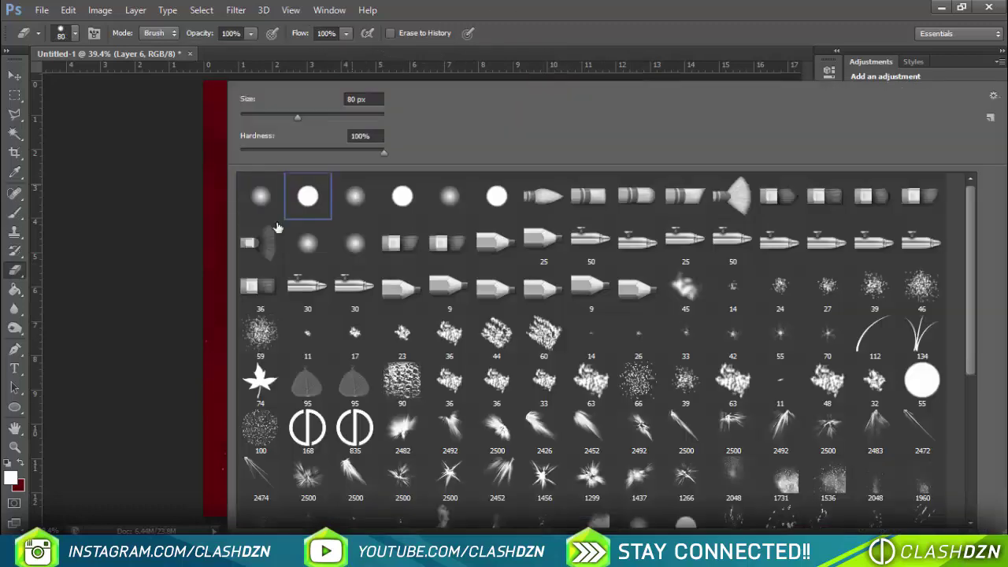
{"action": "key", "text": "Escape"}
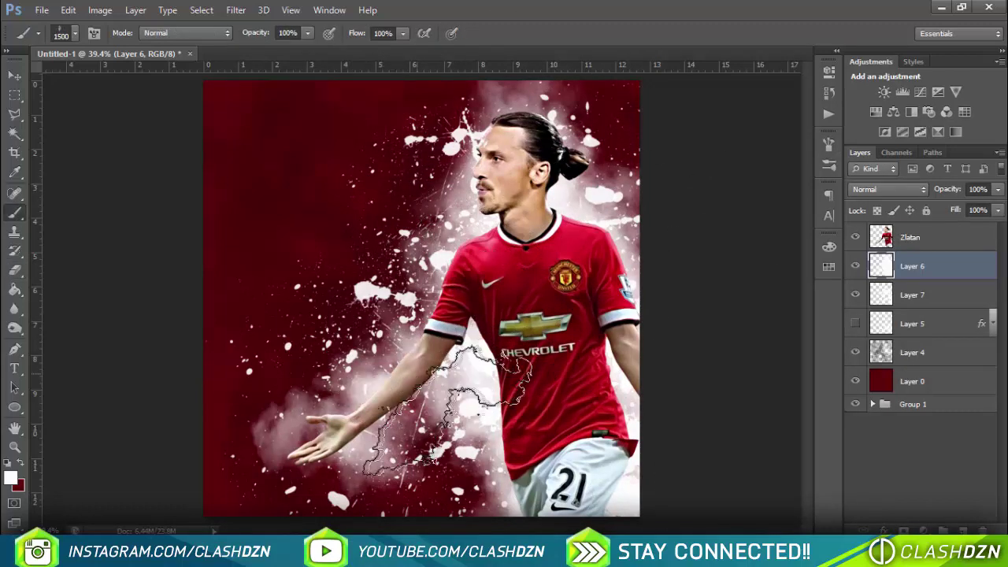
{"action": "right_click", "coordinate": [378, 390]}
{"action": "scroll", "coordinate": [552, 354], "scroll_direction": "down", "scroll_amount": 2}
{"action": "left_click", "coordinate": [448, 423]}
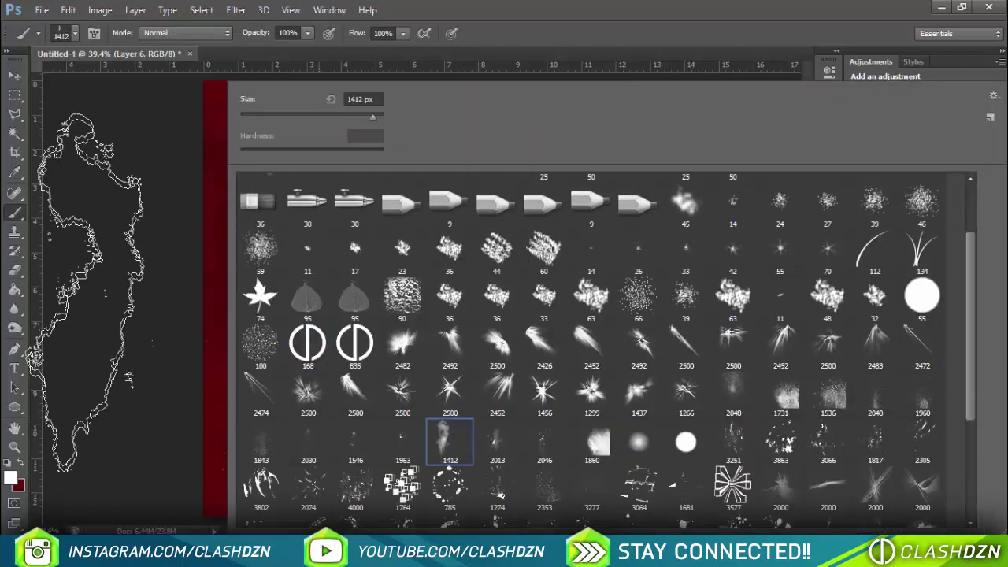
{"action": "key", "text": "Return"}
{"action": "key", "text": "F5"}
{"action": "key", "text": "F5"}
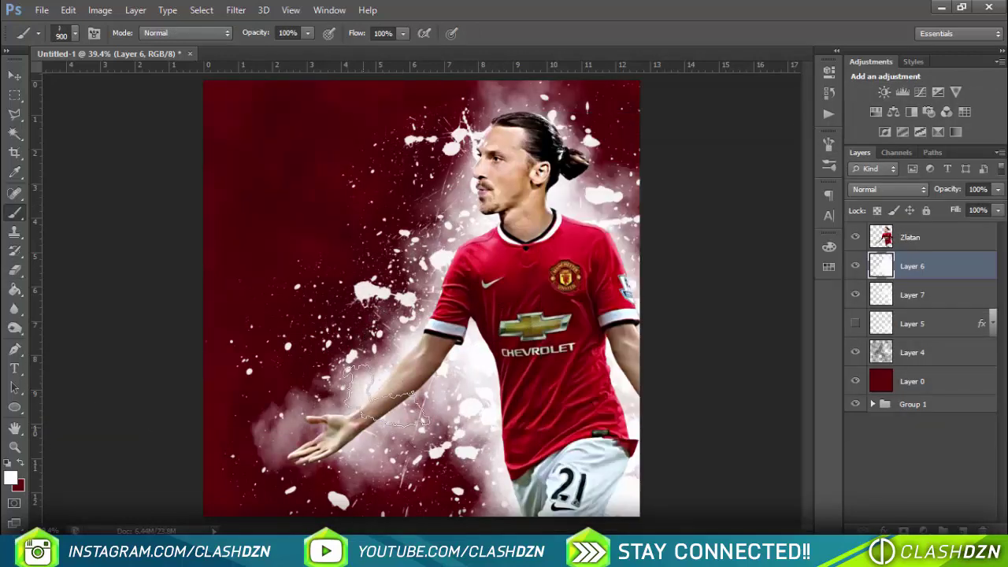
{"action": "key", "text": "period"}
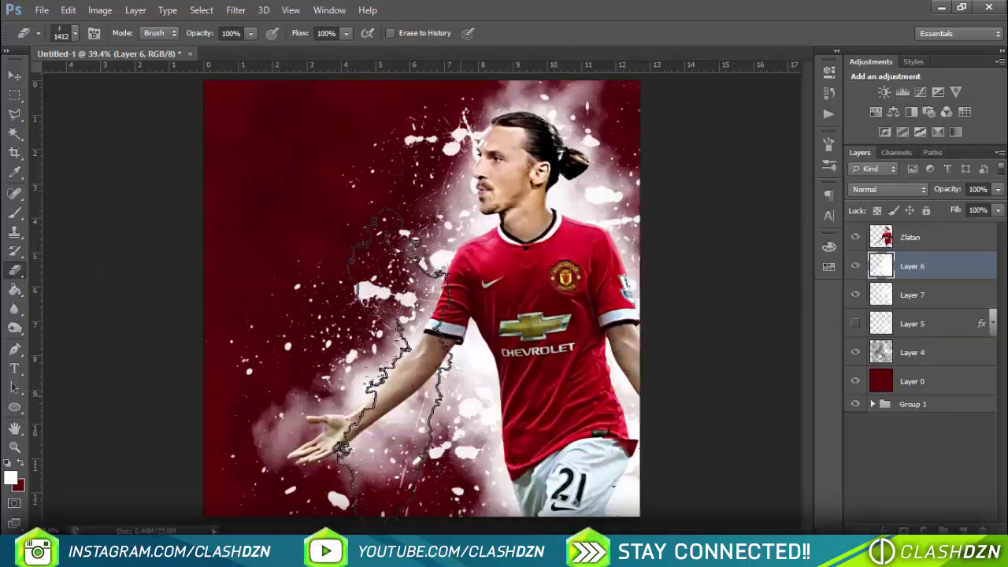
Add a new layer and mask Zlatan's shorts so they fade into the smoke
{"action": "key", "text": "v"}
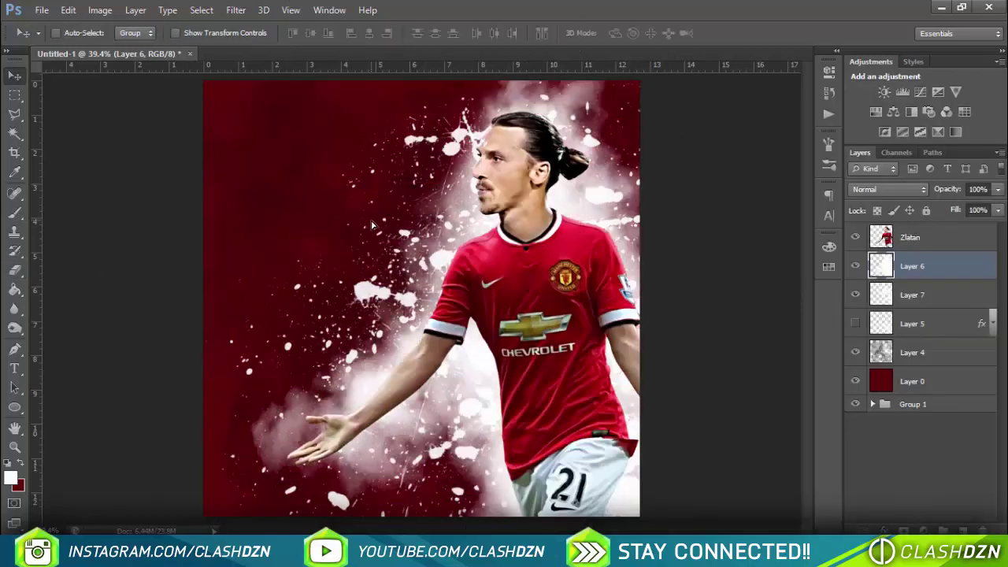
{"action": "key", "text": "ctrl+shift+n"}
{"action": "key", "text": "Return"}
{"action": "left_click", "coordinate": [951, 235]}
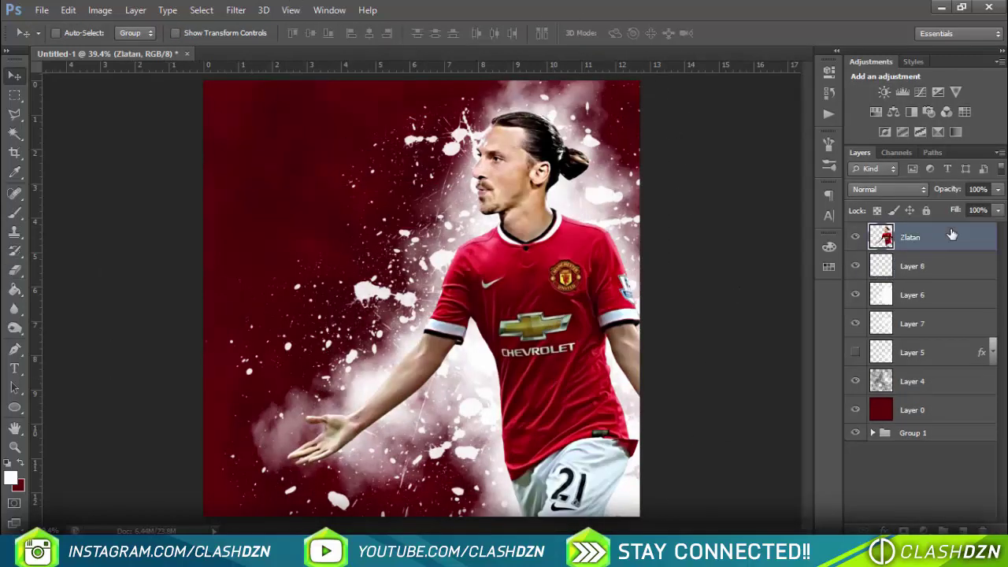
{"action": "left_click_drag", "start_coordinate": [669, 492], "coordinate": [663, 433]}
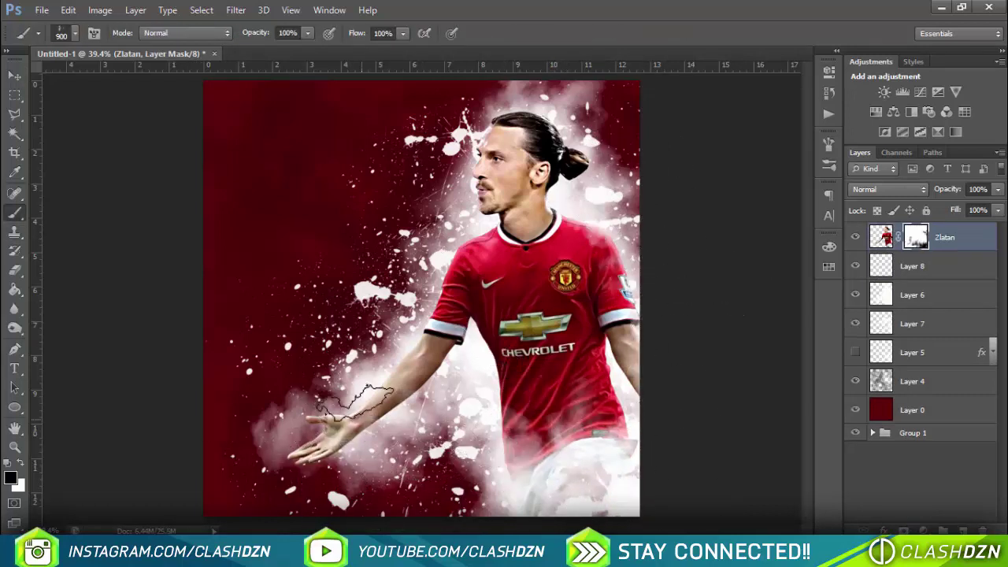
{"action": "left_click_drag", "start_coordinate": [488, 396], "coordinate": [554, 446]}
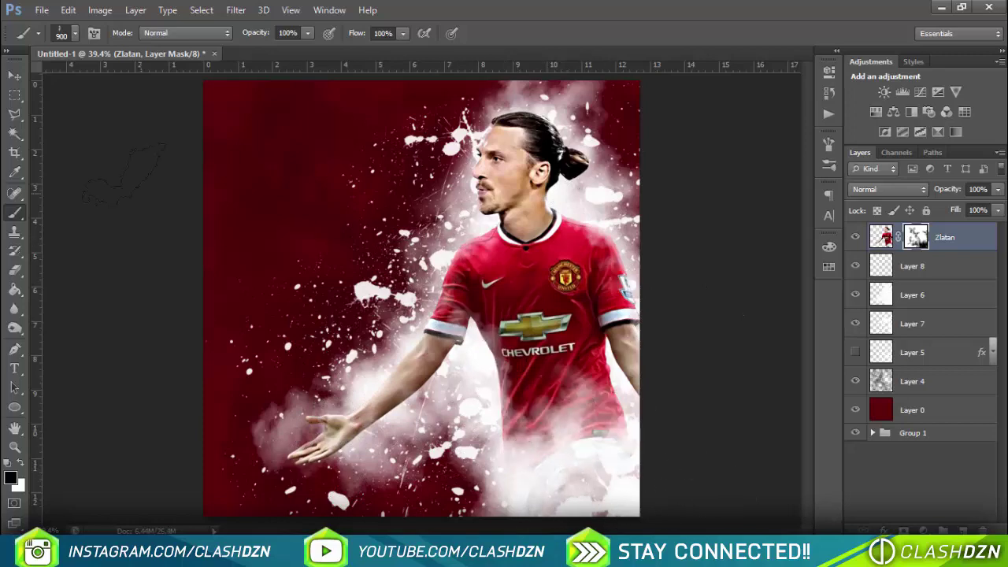
Paint a light grey #e6e6e6 texture with the 2252 brush at 500 px on a new layer
{"action": "key", "text": "b"}
{"action": "key", "text": "ctrl+shift+alt+n"}
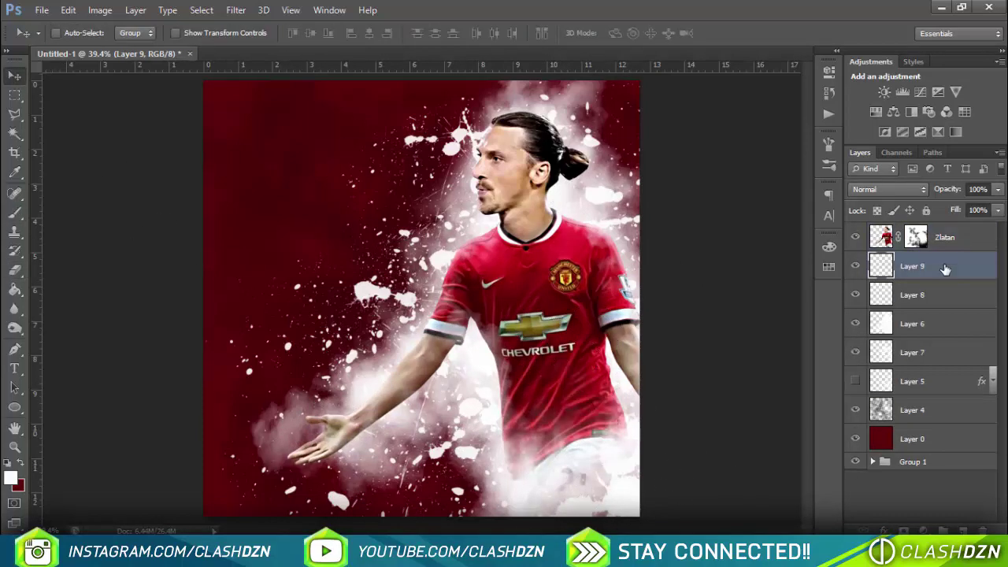
{"action": "left_click", "coordinate": [10, 478]}
{"action": "left_click", "coordinate": [506, 90]}
{"action": "key", "text": "b"}
{"action": "right_click", "coordinate": [228, 83]}
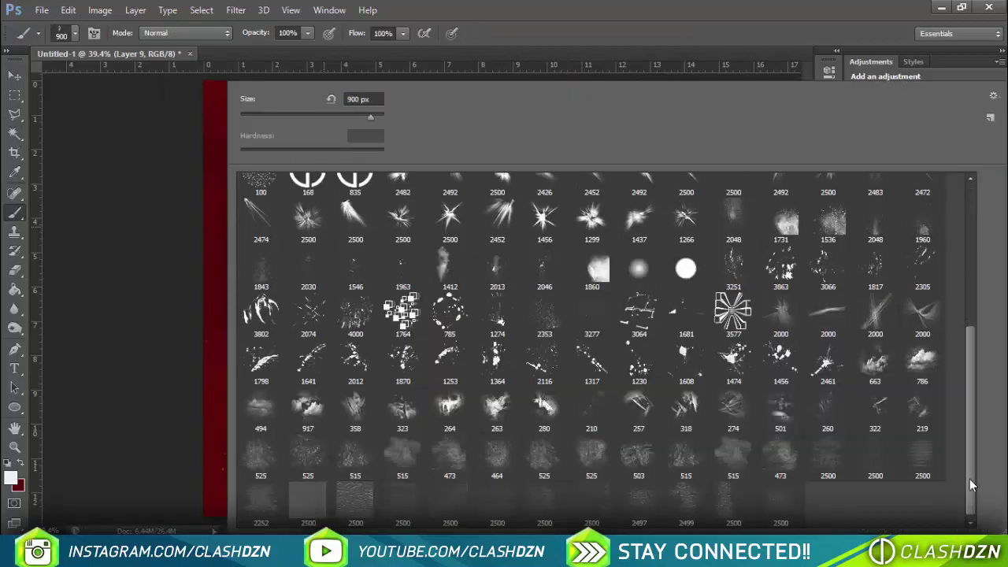
{"action": "double_click", "coordinate": [512, 524]}
{"action": "left_click", "coordinate": [10, 477]}
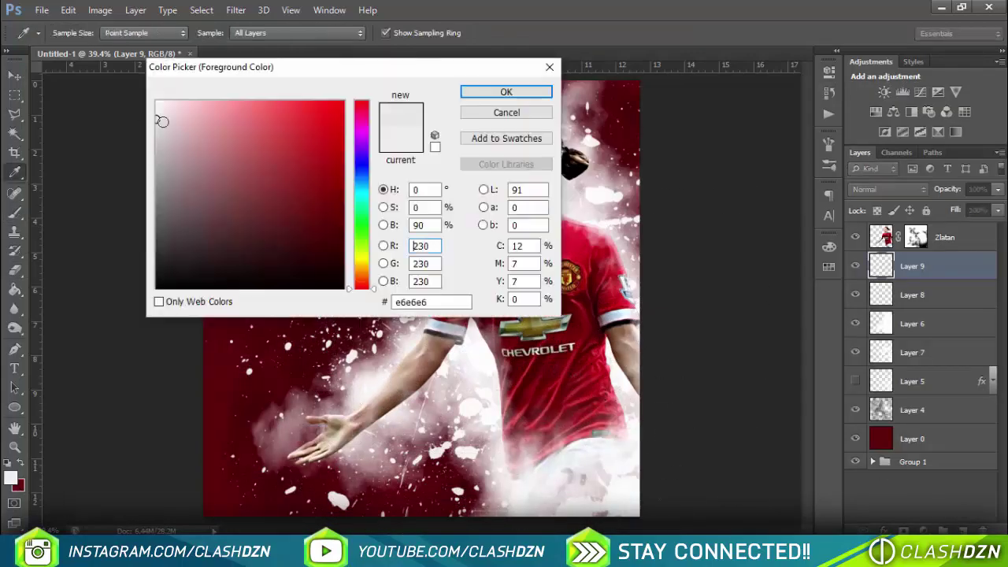
{"action": "left_click", "coordinate": [507, 90]}
{"action": "key", "text": "bracketleft"}
{"action": "key", "text": "bracketleft"}
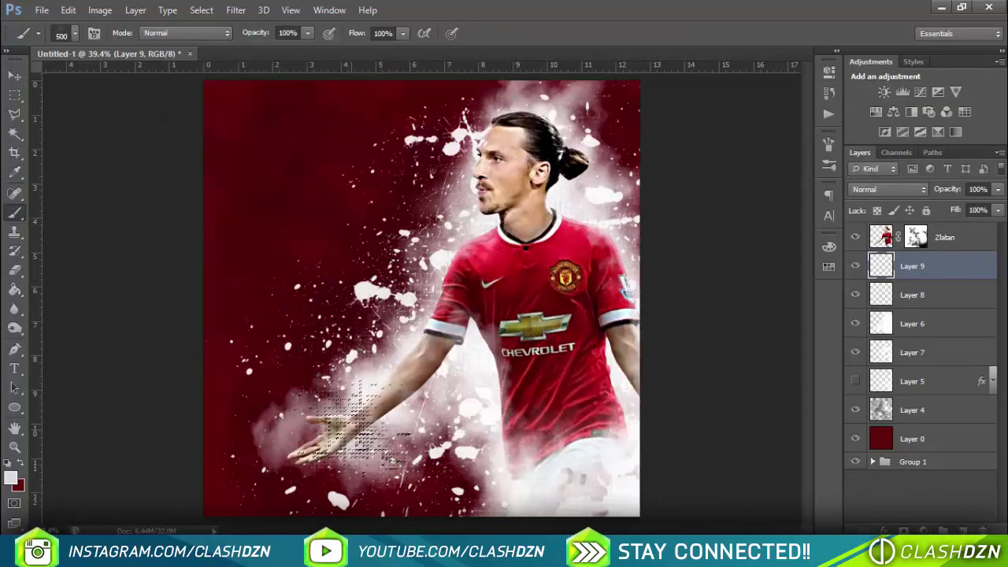
{"action": "left_click", "coordinate": [998, 189]}
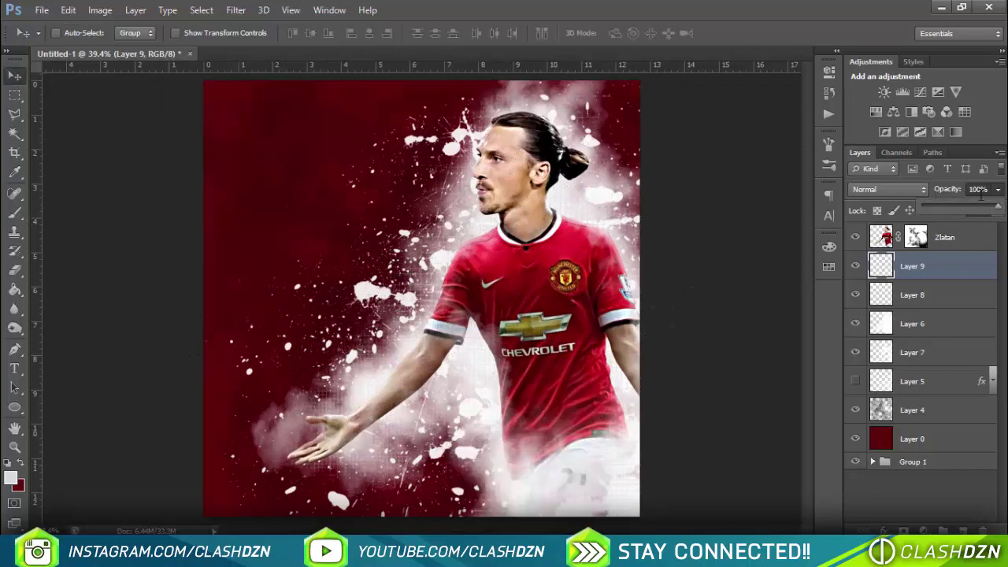
Stamp white 1860 scatter over the jersey on a new layer at about 32% opacity
{"action": "left_click", "coordinate": [962, 532]}
{"action": "key", "text": "b"}
{"action": "right_click", "coordinate": [397, 160]}
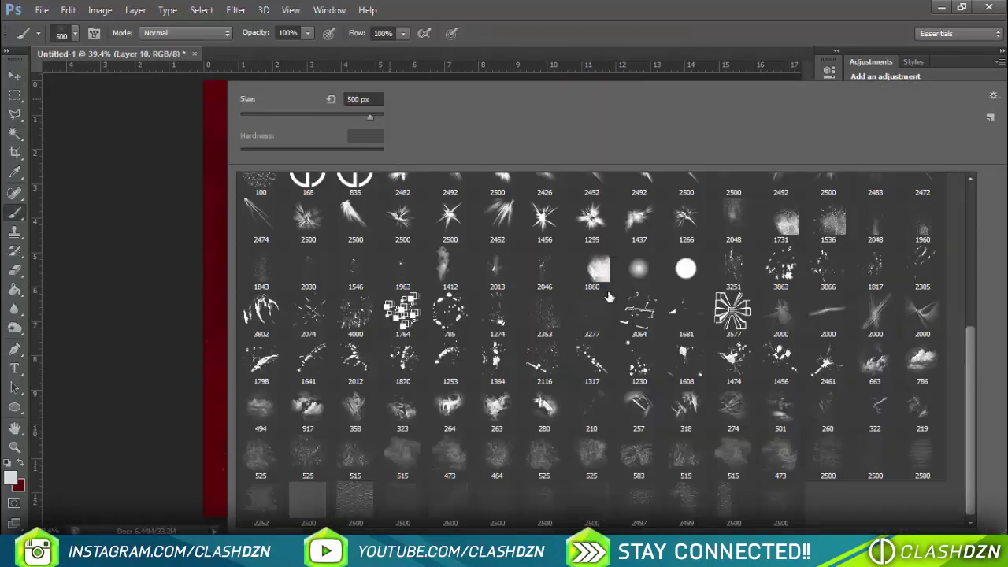
{"action": "double_click", "coordinate": [598, 272]}
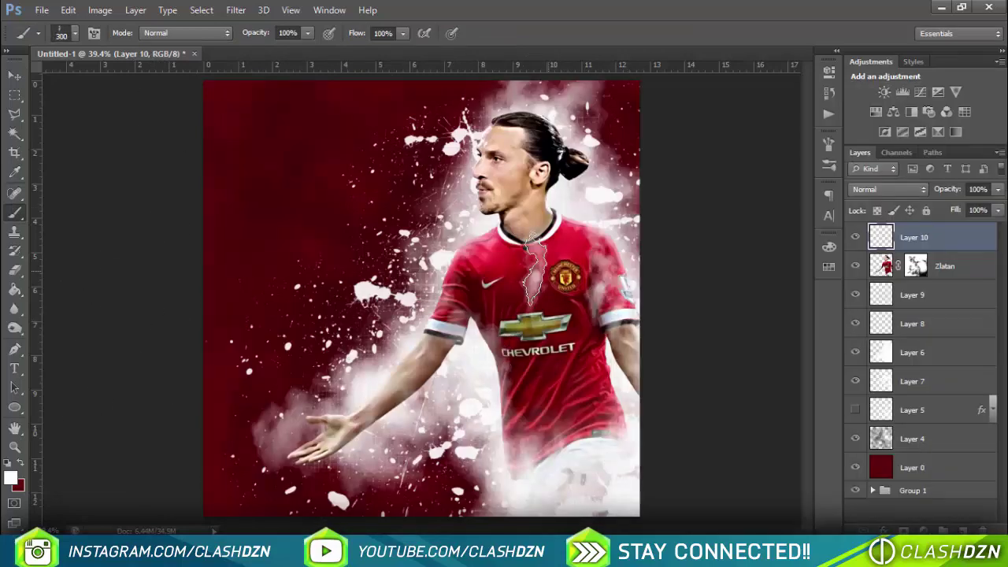
{"action": "key", "text": "F5"}
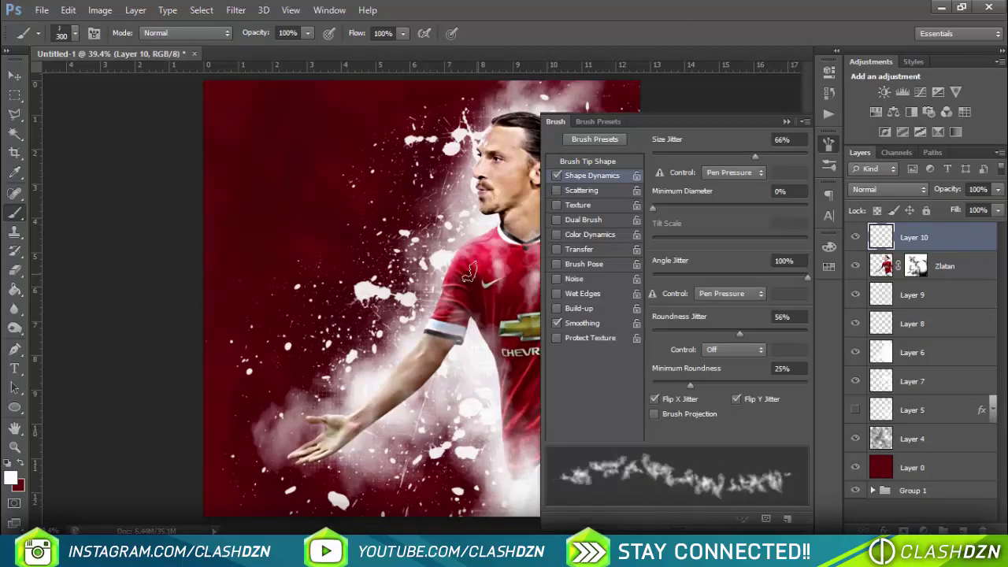
{"action": "key", "text": "F5"}
{"action": "left_click", "coordinate": [530, 311]}
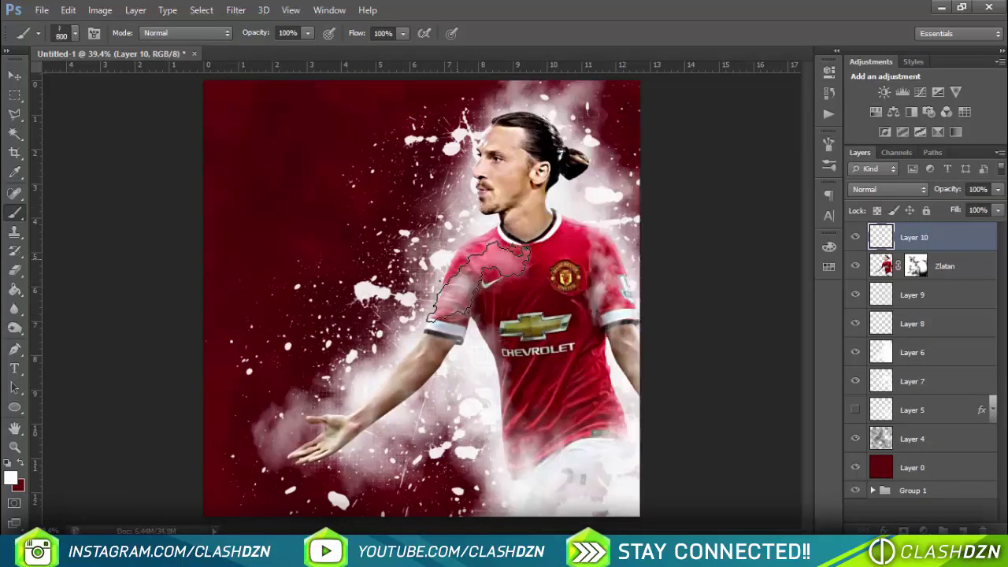
{"action": "left_click", "coordinate": [998, 189]}
{"action": "left_click_drag", "start_coordinate": [999, 206], "coordinate": [952, 208]}
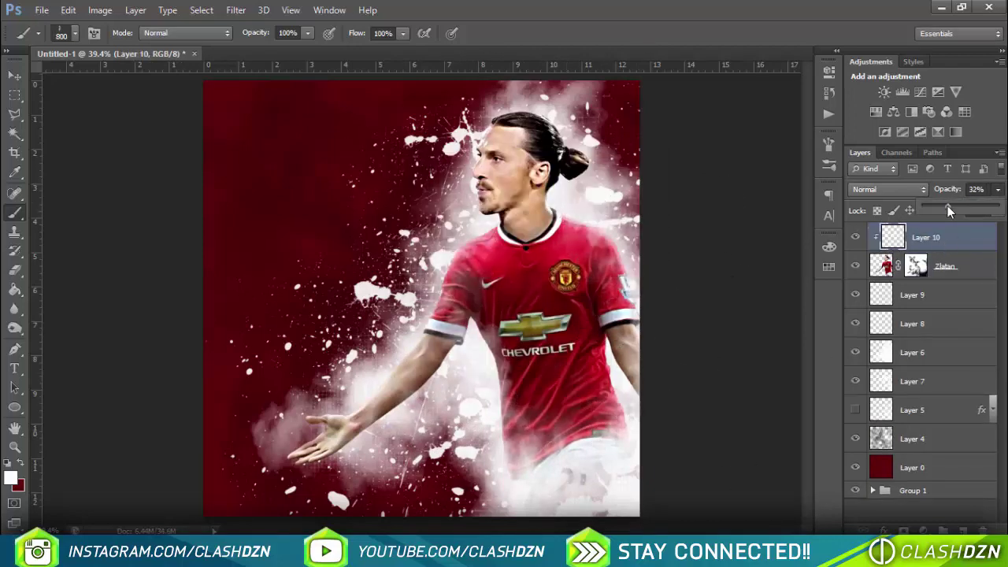
Choose the 1870 splatter brush tip, then another brush tip at 1500
{"action": "right_click", "coordinate": [484, 315]}
{"action": "double_click", "coordinate": [403, 372]}
{"action": "right_click", "coordinate": [574, 444]}
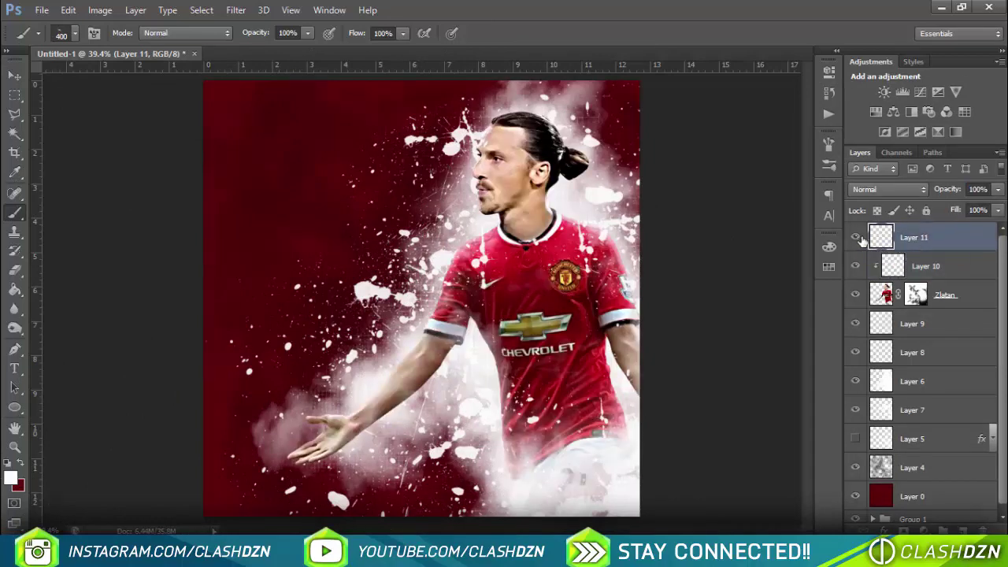
{"action": "right_click", "coordinate": [685, 391]}
{"action": "double_click", "coordinate": [685, 385]}
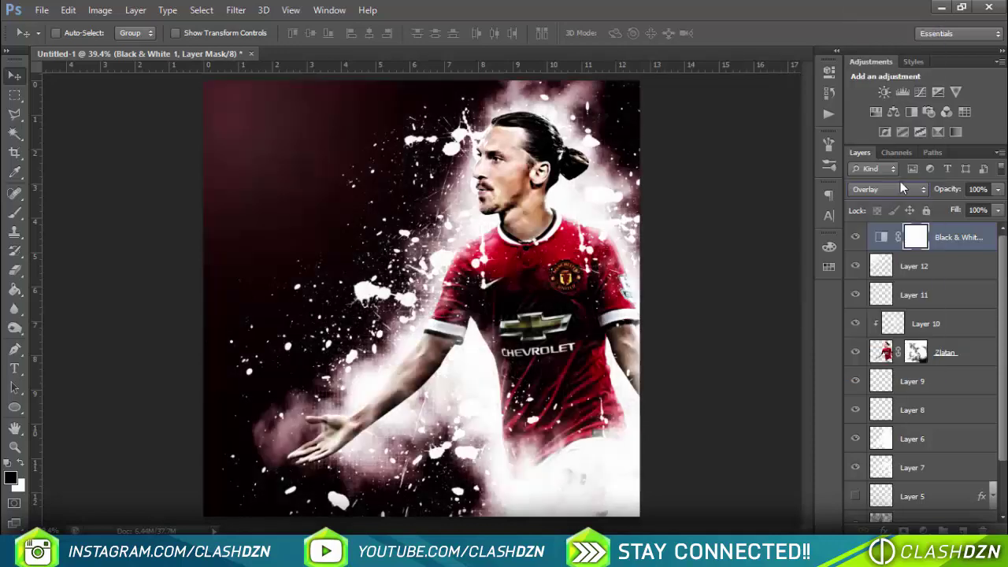
Lower the layer to 30% opacity and add a Soft Light gradient map that tints the image red
{"action": "key", "text": "3"}
{"action": "left_click", "coordinate": [938, 131]}
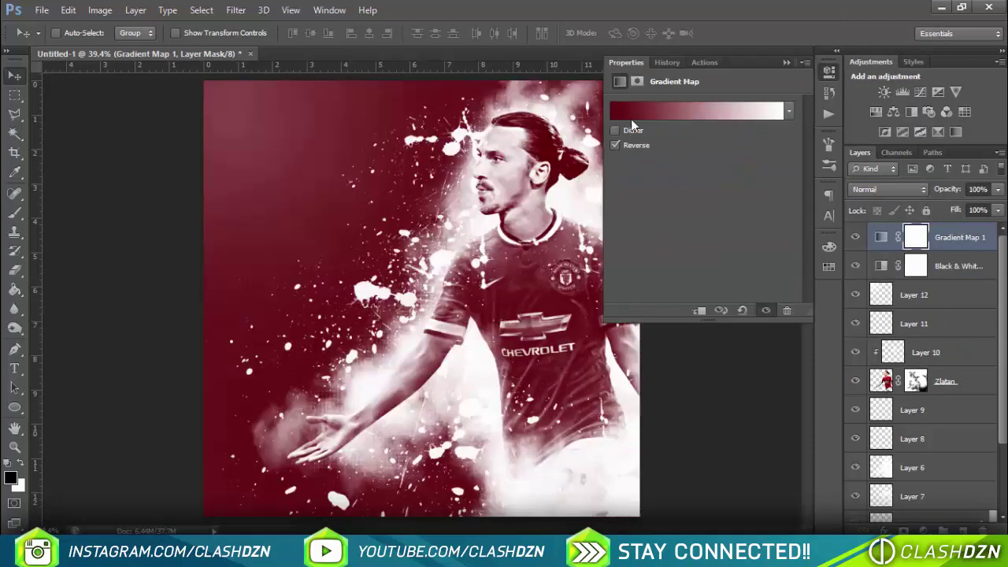
{"action": "left_click", "coordinate": [889, 189]}
{"action": "left_click", "coordinate": [895, 194]}
Duplicate the gradient map into an orange-to-white copy and a lower-opacity black-and-white Multiply copy
{"action": "key", "text": "ctrl+j"}
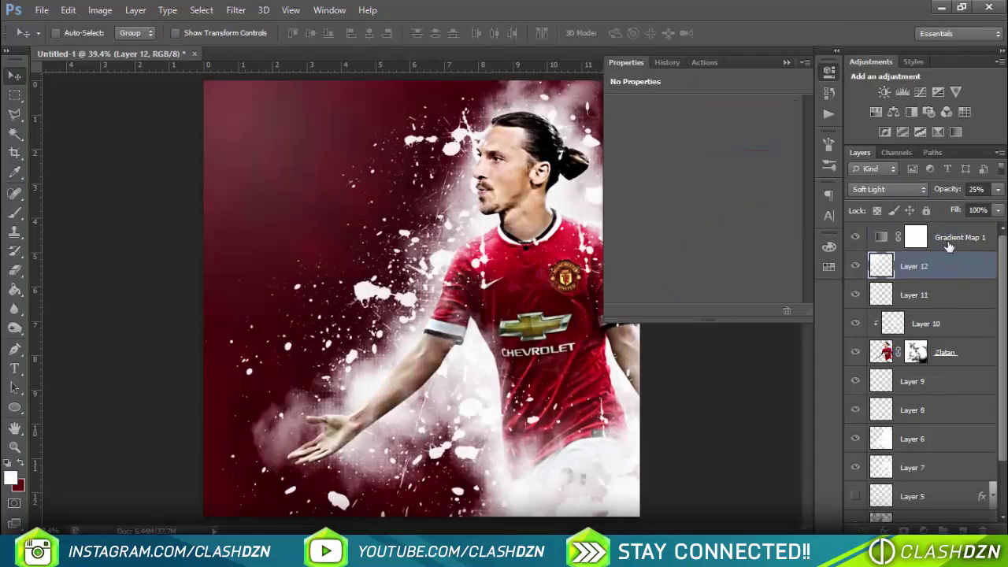
{"action": "left_click", "coordinate": [697, 110]}
{"action": "left_click", "coordinate": [863, 185]}
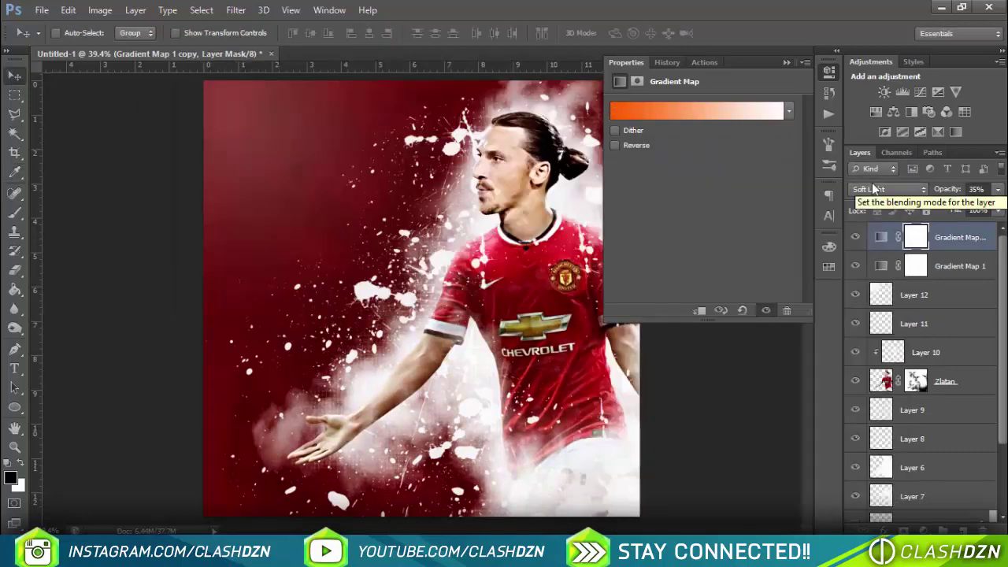
{"action": "left_click", "coordinate": [951, 265]}
{"action": "key", "text": "ctrl+j"}
{"action": "left_click", "coordinate": [888, 189]}
{"action": "left_click", "coordinate": [903, 54]}
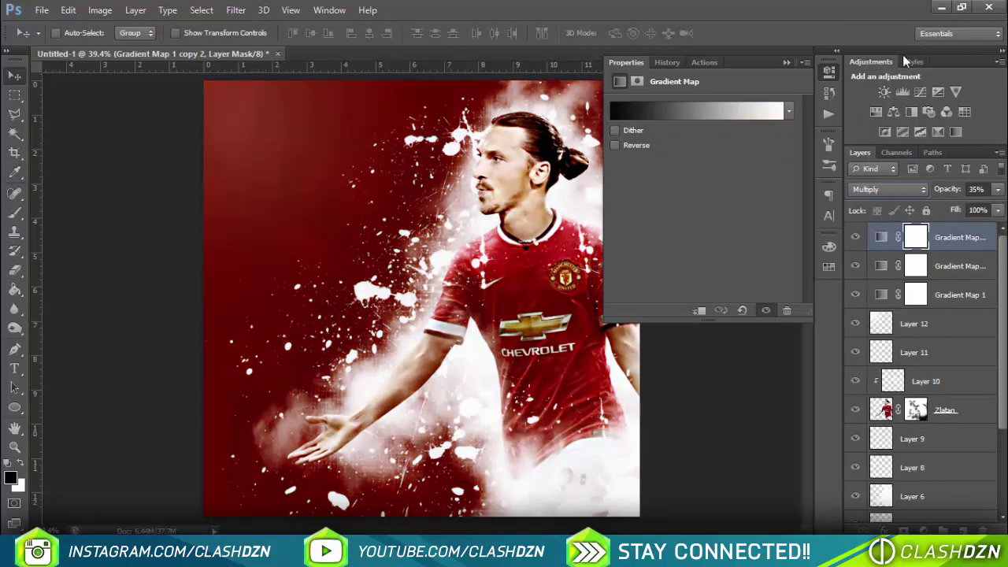
{"action": "left_click", "coordinate": [997, 189]}
{"action": "left_click_drag", "start_coordinate": [994, 207], "coordinate": [968, 204]}
Add a Warming photo filter, Hue/Saturation and a black-and-white gradient map, then group all the adjustments
{"action": "left_click", "coordinate": [928, 111]}
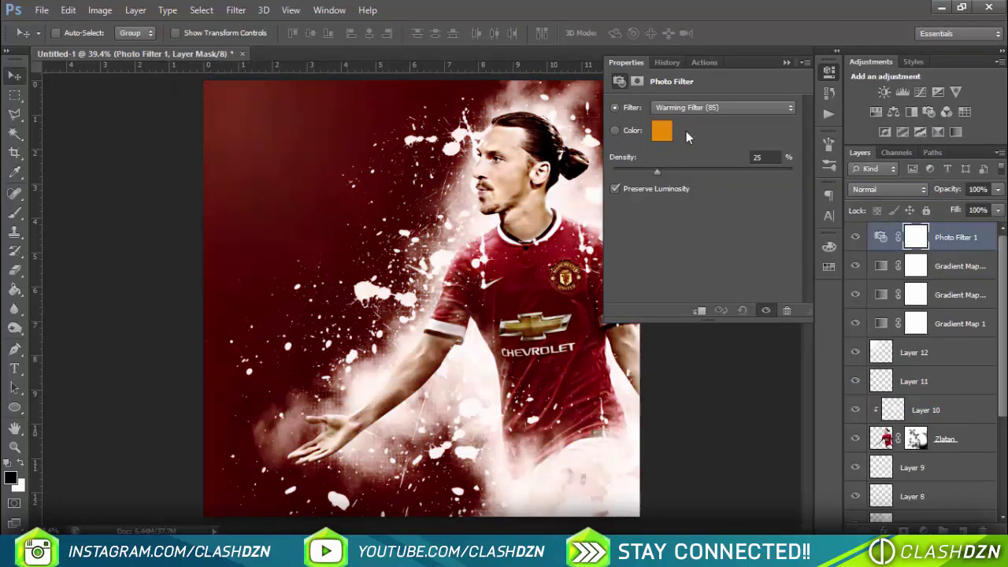
{"action": "left_click", "coordinate": [786, 62]}
{"action": "left_click", "coordinate": [875, 112]}
{"action": "left_click", "coordinate": [938, 131]}
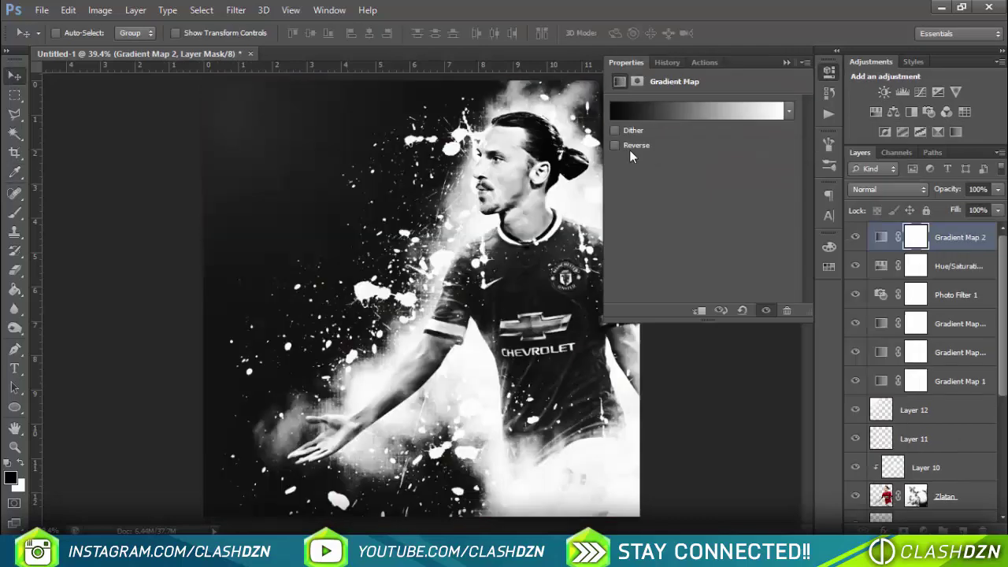
{"action": "left_click", "coordinate": [969, 383], "text": "shift"}
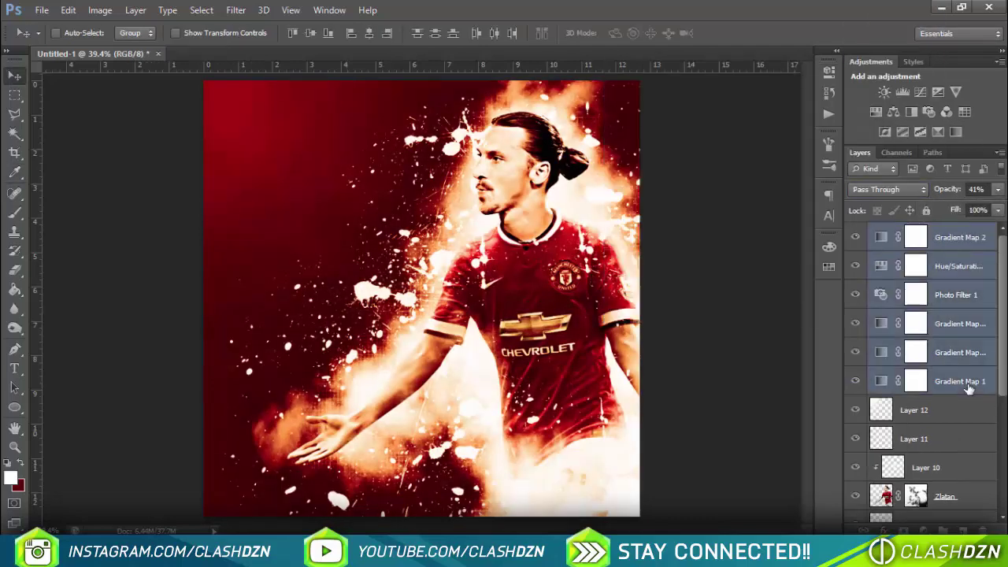
{"action": "key", "text": "ctrl+g"}
Nudge Layer 7's splatter, give it a Color Overlay, and copy the effect to Layer 6 and another splatter
{"action": "left_click_drag", "start_coordinate": [409, 303], "coordinate": [436, 309]}
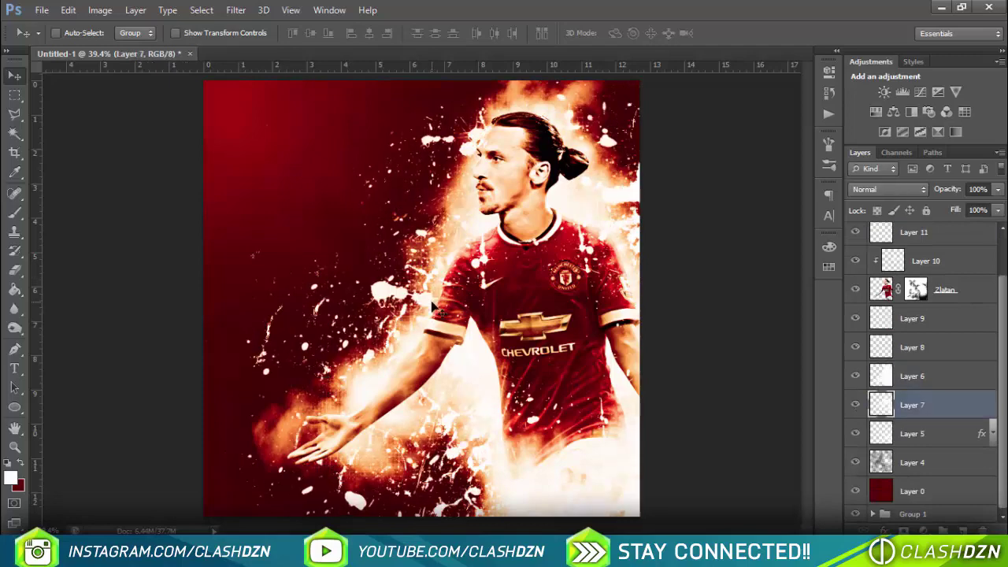
{"action": "double_click", "coordinate": [991, 408]}
{"action": "left_click", "coordinate": [448, 344]}
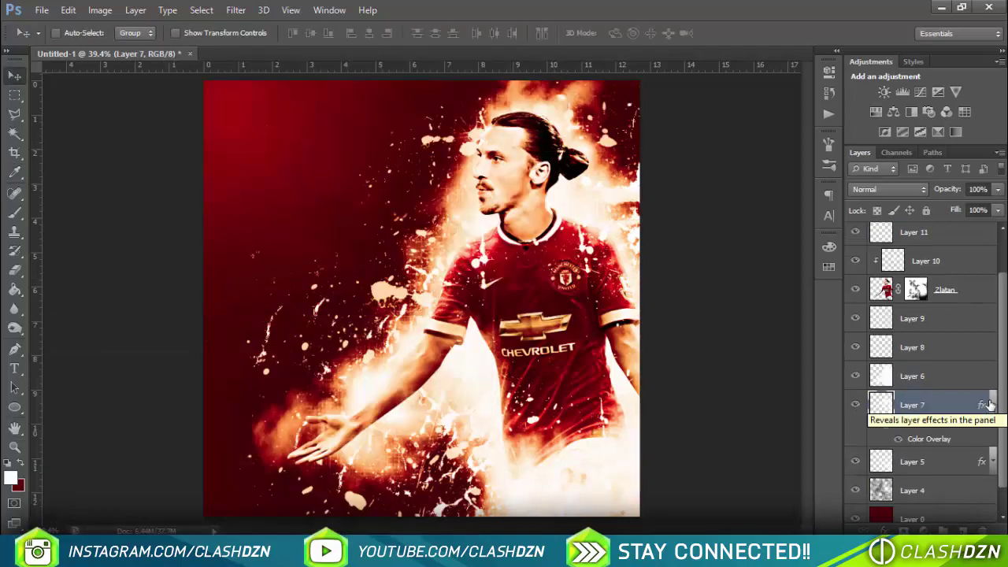
{"action": "left_click_drag", "start_coordinate": [981, 404], "coordinate": [864, 383]}
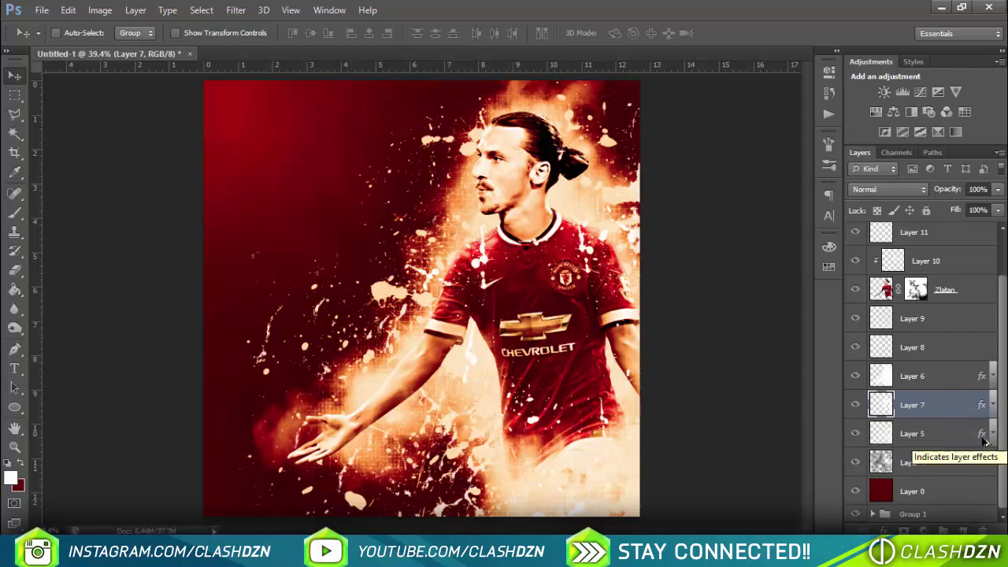
{"action": "left_click_drag", "start_coordinate": [984, 442], "coordinate": [926, 261]}
Set Layer 11's blending mode to Overlay
{"action": "left_click", "coordinate": [922, 282]}
{"action": "left_click", "coordinate": [888, 189]}
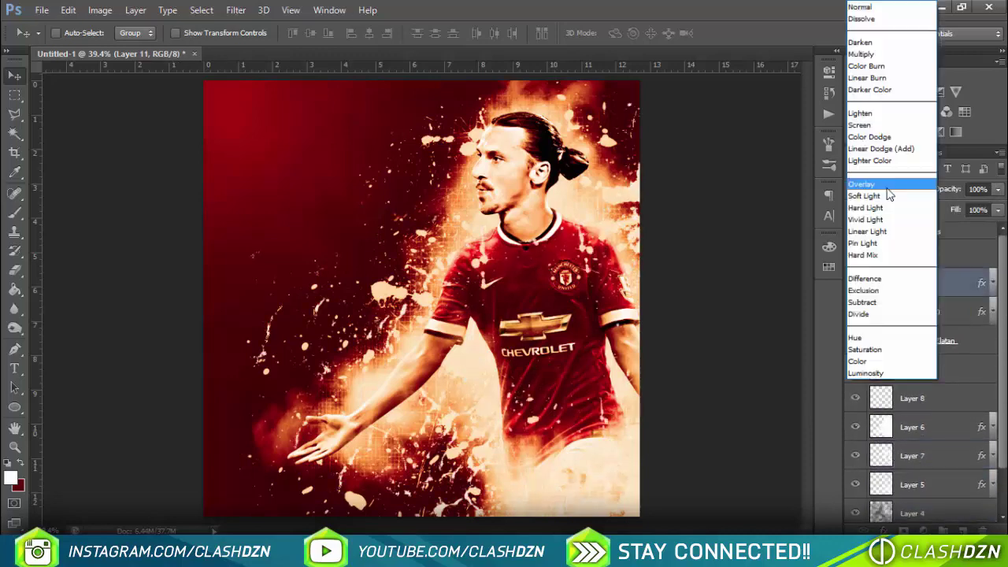
{"action": "left_click", "coordinate": [885, 187]}
{"action": "type", "text": "ZLATAN"}
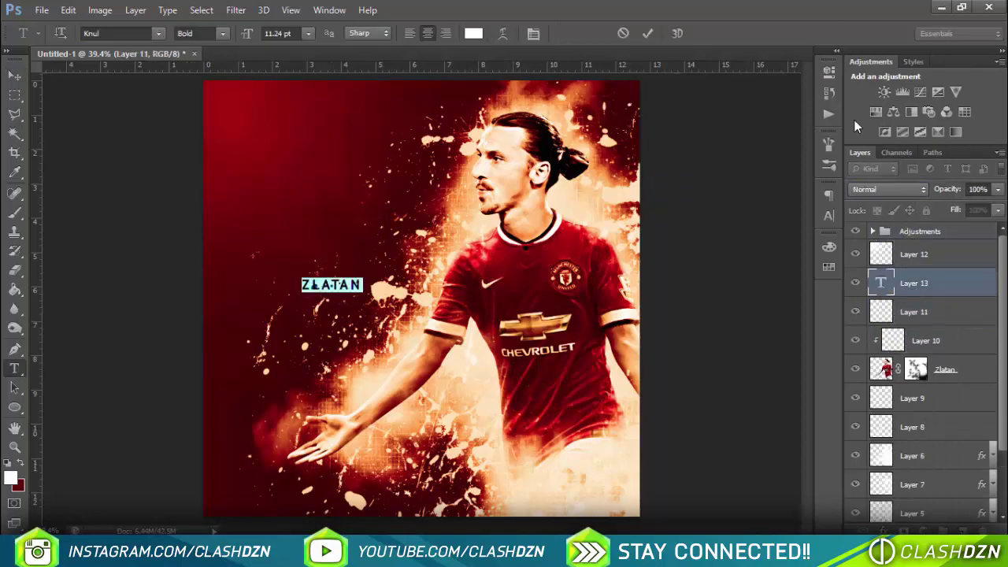
Centre ZLATAN horizontally on the canvas, add CONFIRMED text, and place a TO MUFC copy below
{"action": "key", "text": "ctrl+a"}
{"action": "left_click", "coordinate": [369, 34]}
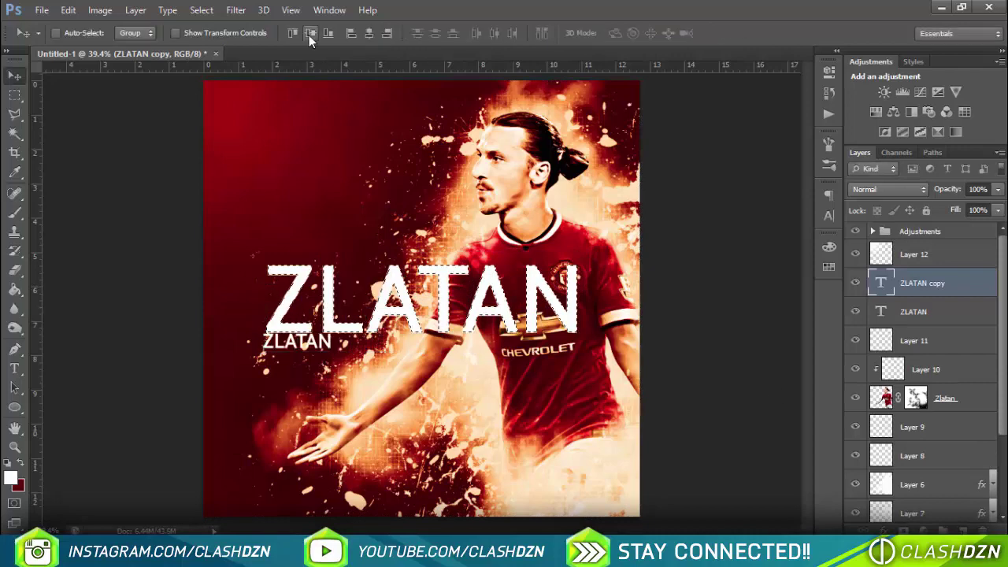
{"action": "type", "text": "CONFIRMED"}
{"action": "key", "text": "ctrl+Return"}
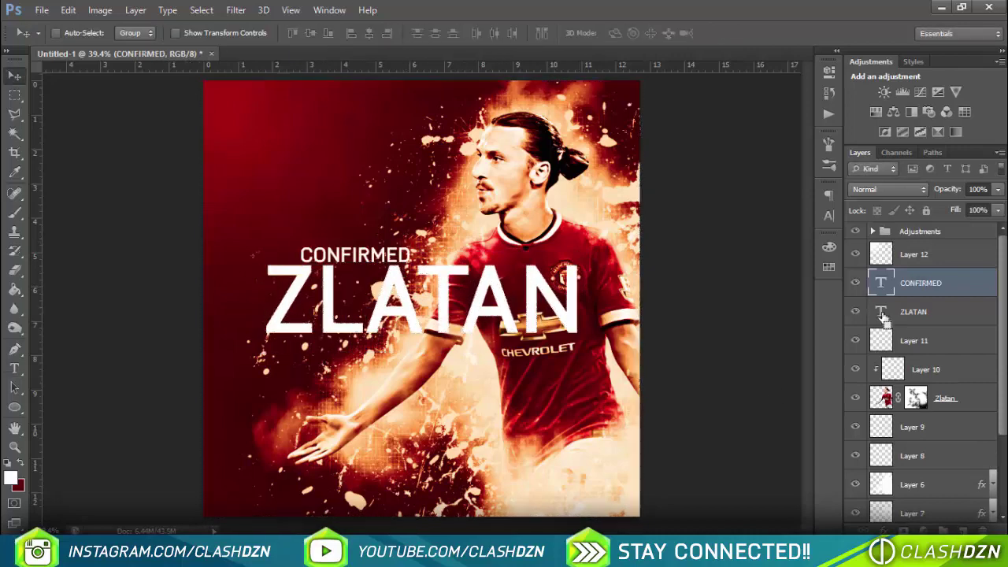
{"action": "left_click_drag", "start_coordinate": [484, 228], "coordinate": [484, 357]}
{"action": "type", "text": "TO MUFC"}
{"action": "key", "text": "ctrl+Return"}
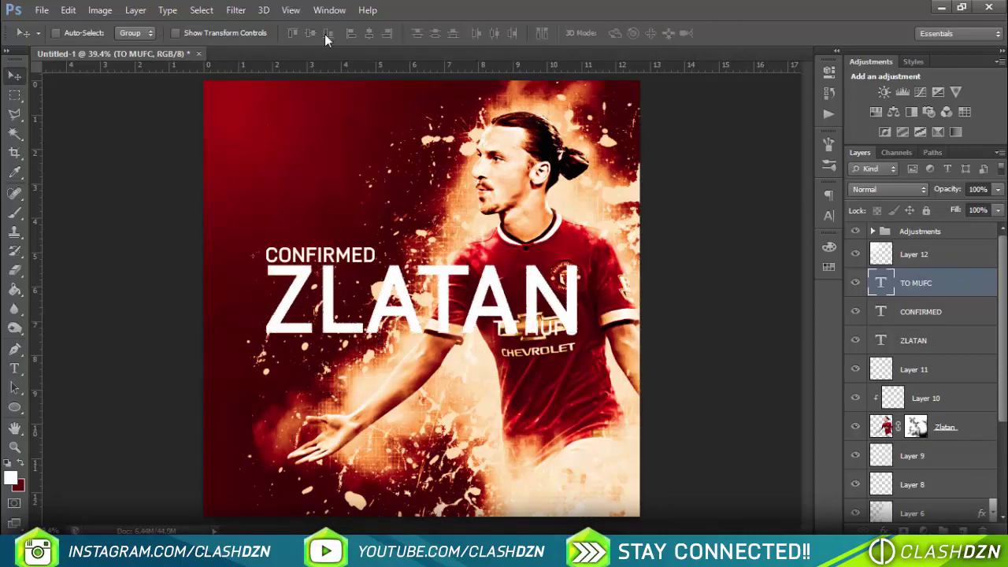
Delete the duplicate text group and give ZLATAN an Outer Glow and a Multiply Gradient Overlay
{"action": "key", "text": "Delete"}
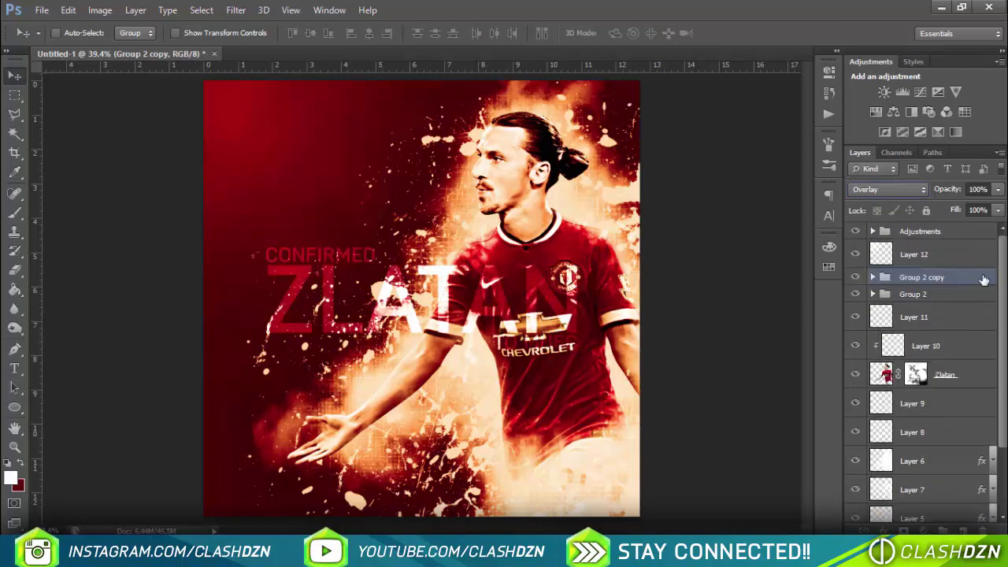
{"action": "double_click", "coordinate": [973, 268]}
{"action": "left_click", "coordinate": [450, 429]}
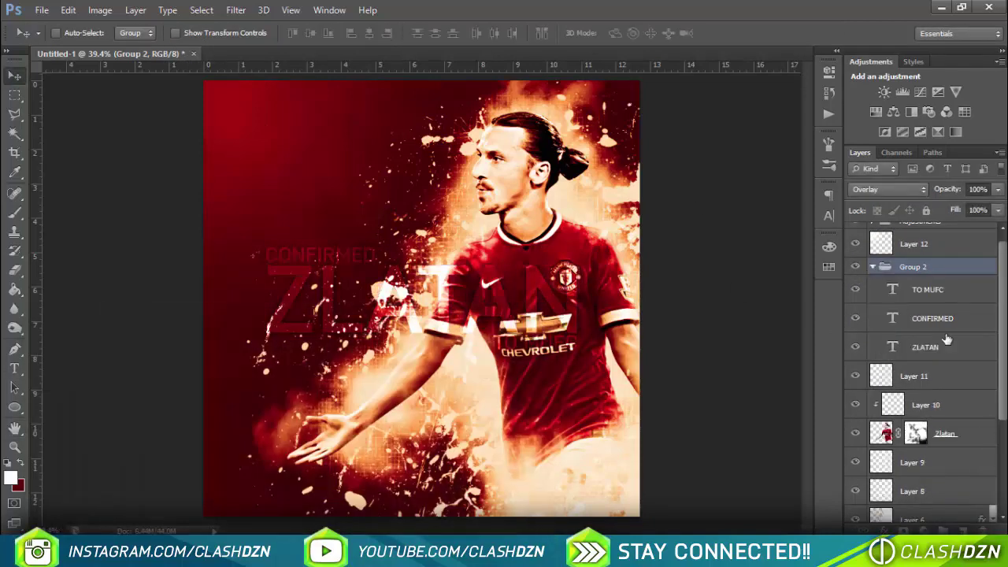
{"action": "double_click", "coordinate": [968, 346]}
{"action": "left_click", "coordinate": [168, 448]}
{"action": "left_click", "coordinate": [346, 345]}
{"action": "left_click", "coordinate": [319, 54]}
{"action": "left_click_drag", "start_coordinate": [236, 297], "coordinate": [226, 382]}
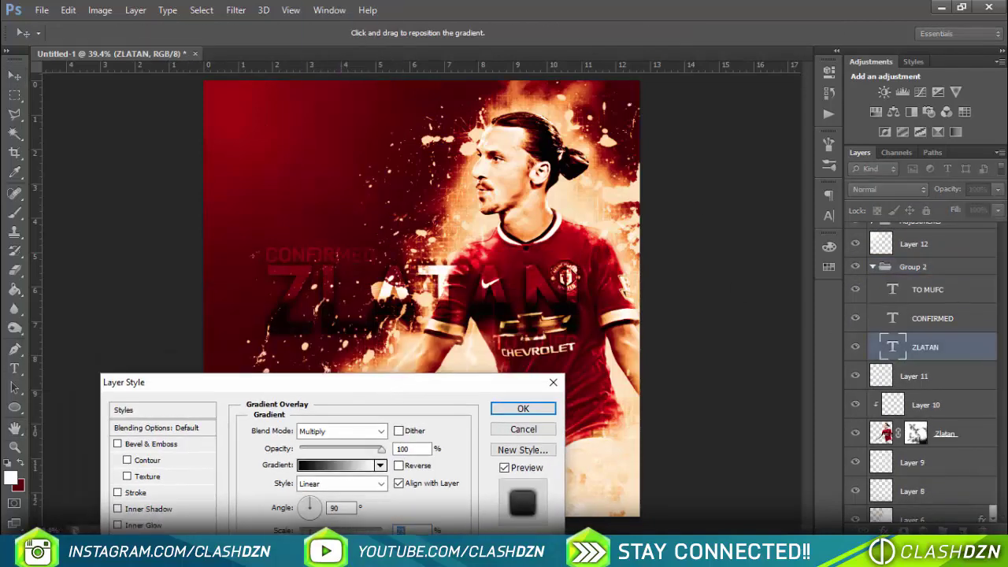
{"action": "left_click", "coordinate": [523, 408]}
Copy ZLATAN's effects onto CONFIRMED, group both text groups, and nudge the title higher
{"action": "left_click_drag", "start_coordinate": [981, 346], "coordinate": [981, 318]}
{"action": "double_click", "coordinate": [985, 318]}
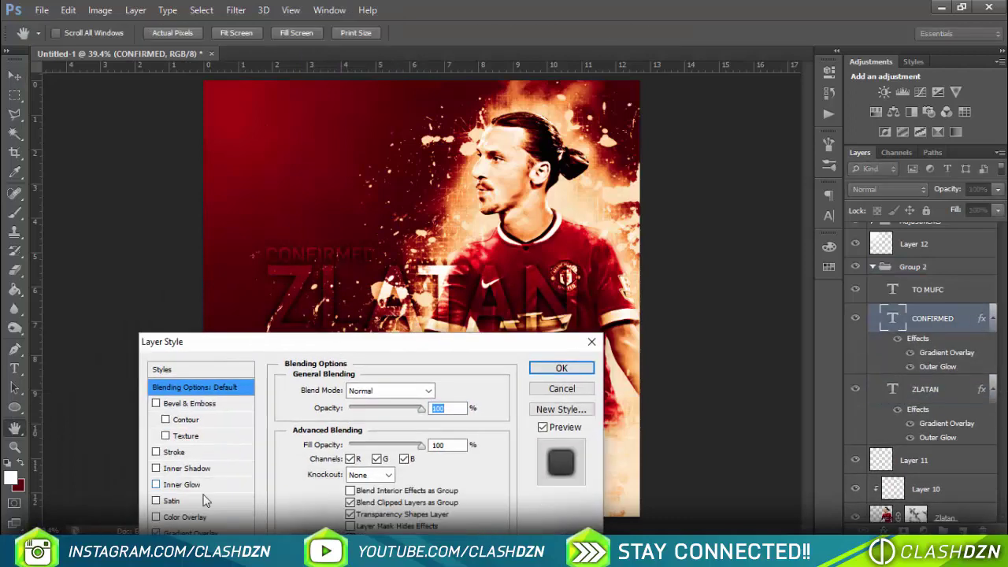
{"action": "left_click", "coordinate": [189, 509]}
{"action": "left_click", "coordinate": [603, 310]}
{"action": "left_click", "coordinate": [913, 266]}
{"action": "key", "text": "ctrl+g"}
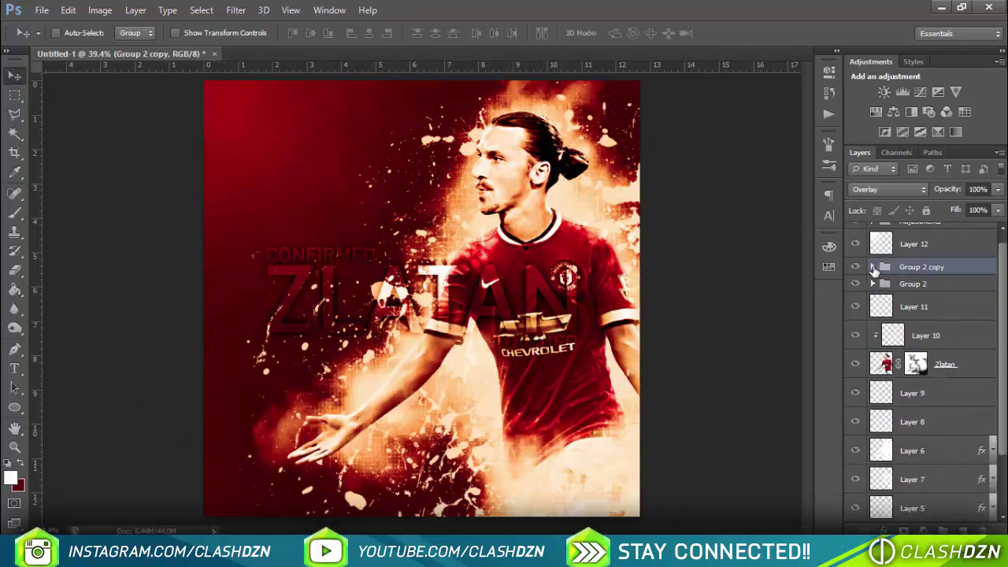
{"action": "left_click_drag", "start_coordinate": [708, 267], "coordinate": [579, 277]}
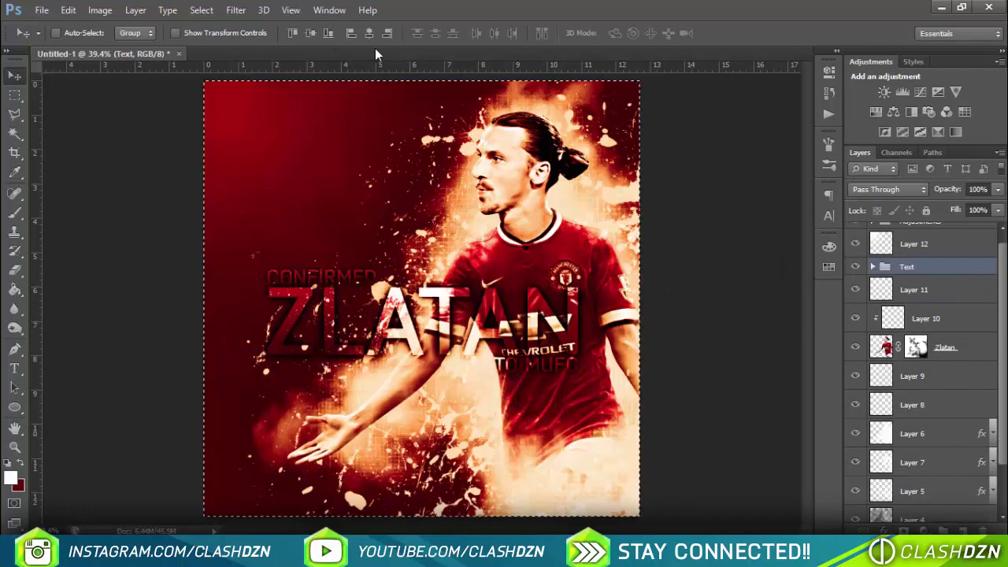
Add the CLASHDZN logo and name, reposition and merge them, and blend the layer in Overlay at 73%
{"action": "scroll", "coordinate": [856, 436], "scroll_direction": "down", "scroll_amount": 2}
{"action": "left_click", "coordinate": [856, 434]}
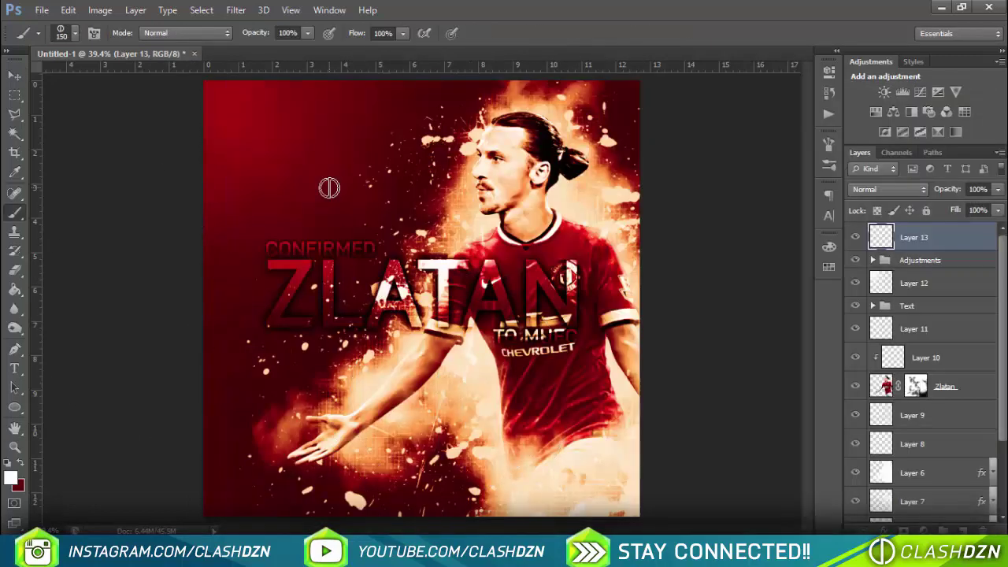
{"action": "left_click", "coordinate": [14, 73]}
{"action": "left_click", "coordinate": [913, 265]}
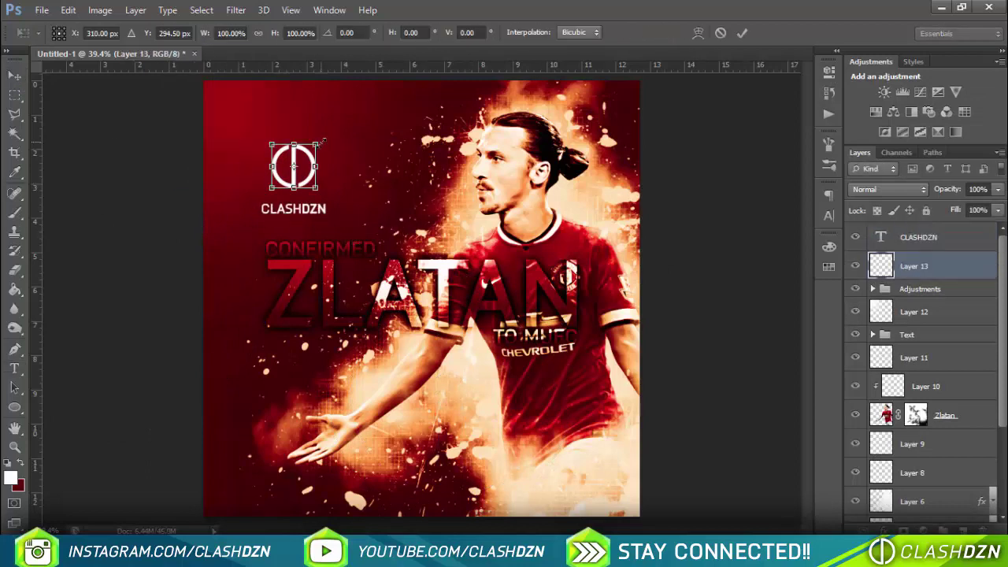
{"action": "left_click_drag", "start_coordinate": [307, 151], "coordinate": [307, 177]}
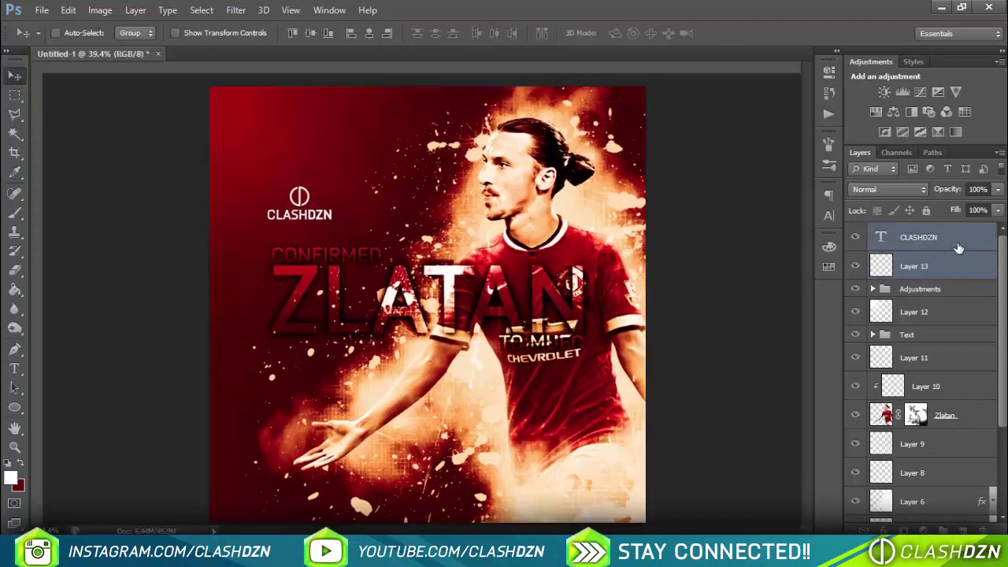
{"action": "left_click", "coordinate": [888, 189]}
{"action": "left_click", "coordinate": [882, 175]}
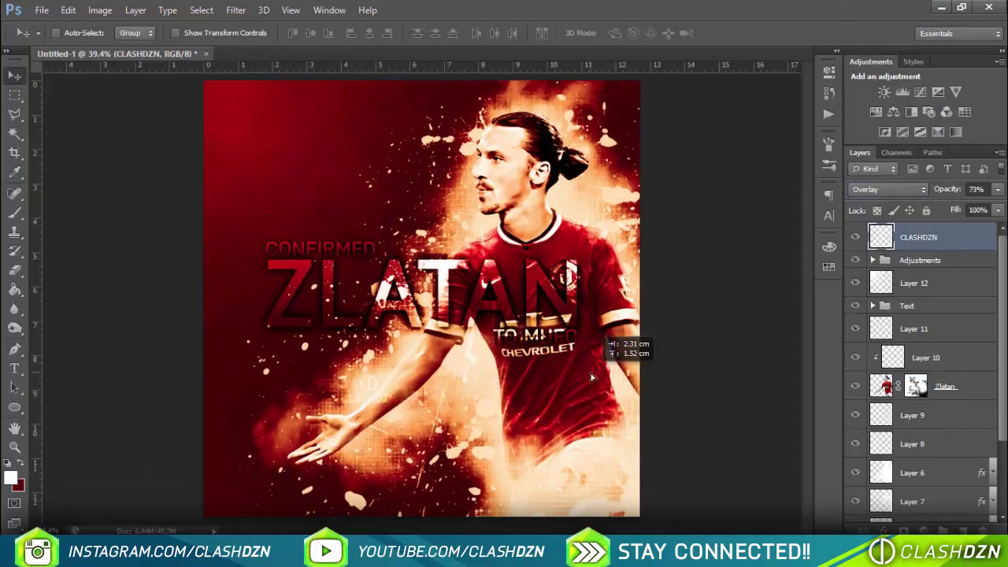